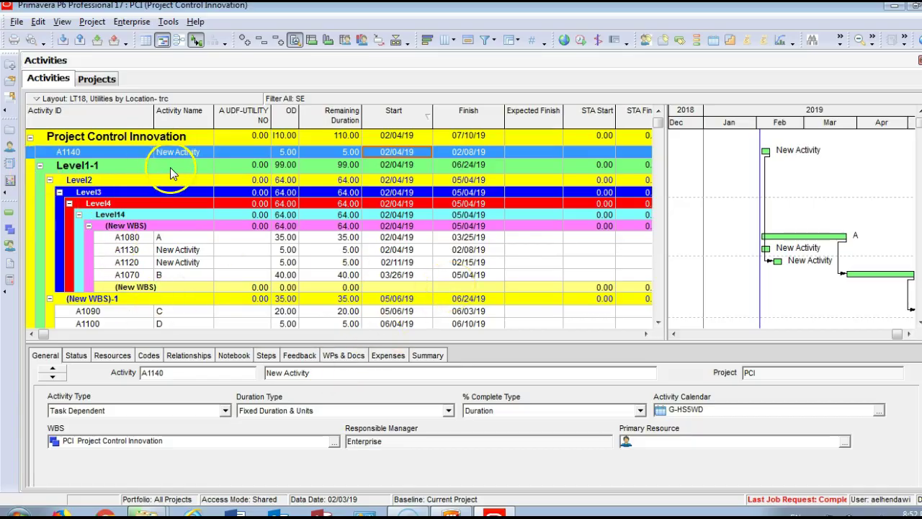
click(16, 23)
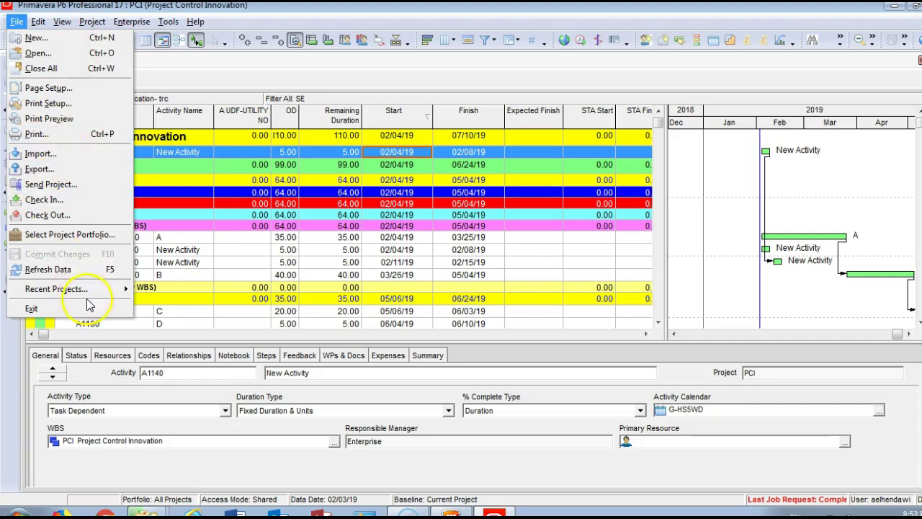
mouse_move(46, 26)
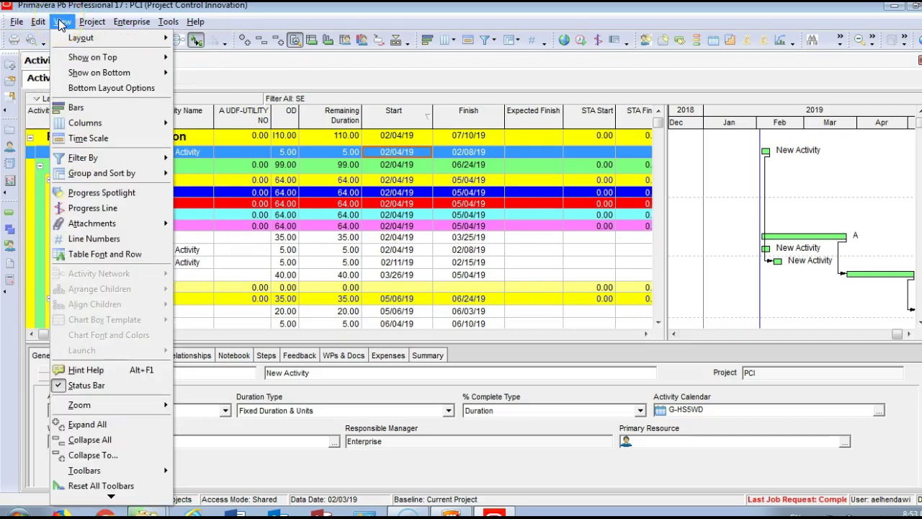
click(115, 43)
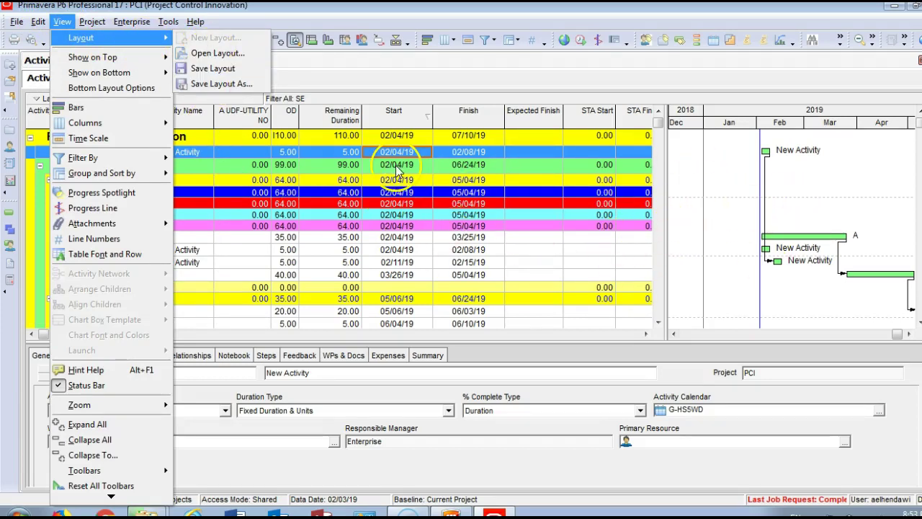
Step: Switch the top layout to the table-only view and back to the Gantt Chart
mouse_move(112, 65)
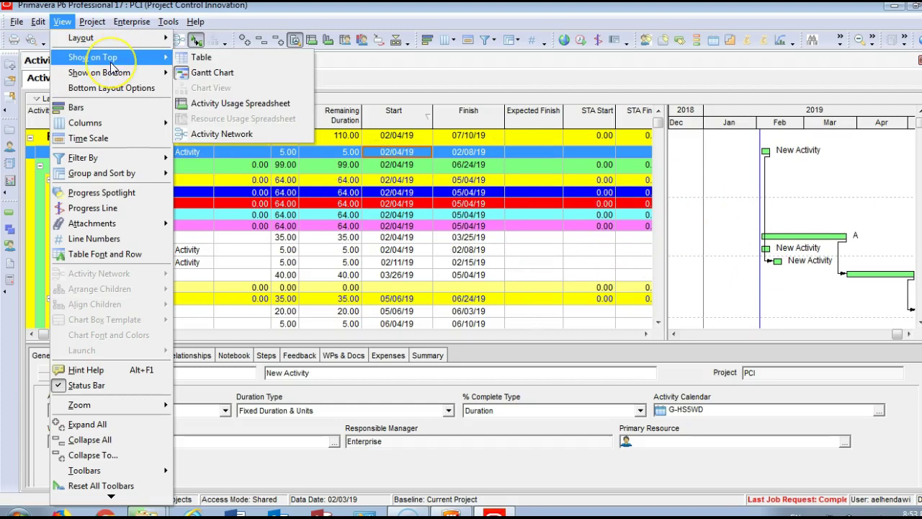
click(199, 57)
click(62, 22)
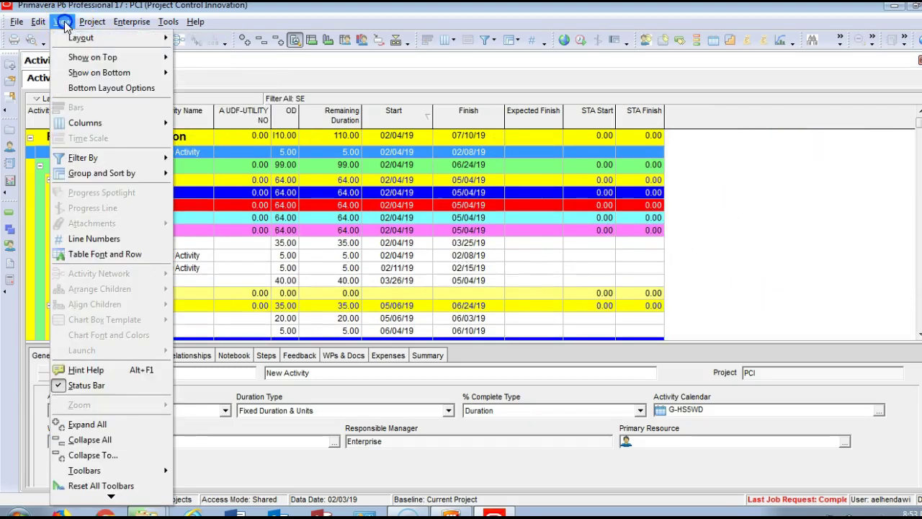
mouse_move(101, 57)
click(211, 72)
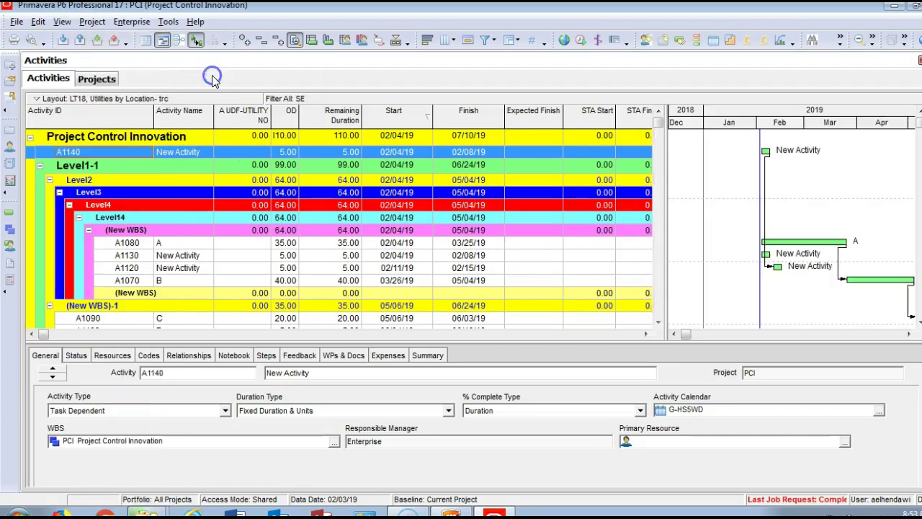
Step: Switch the bottom layout to the Activity Table and back to the activity Details
click(92, 21)
mouse_move(61, 22)
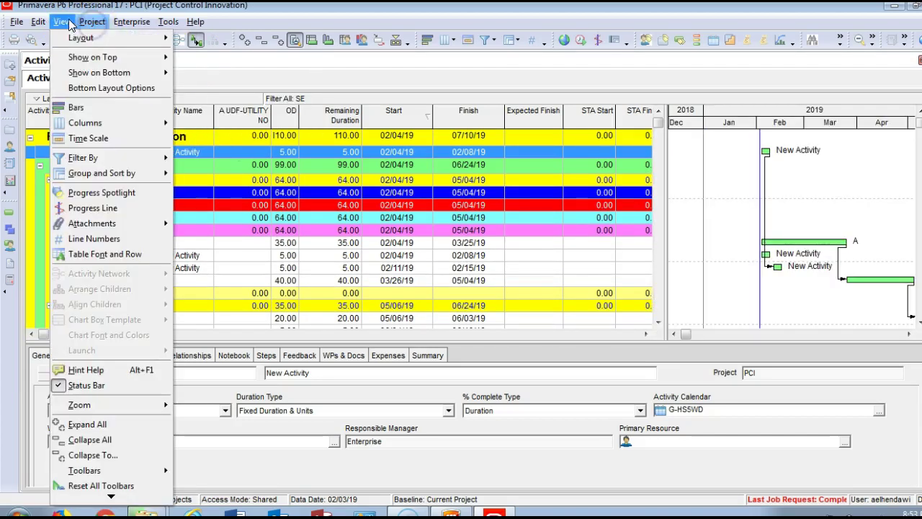
mouse_move(101, 72)
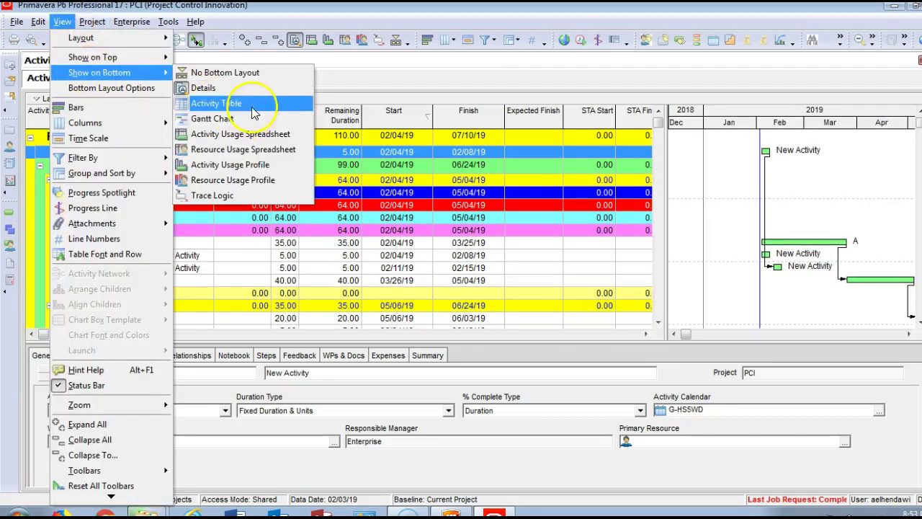
click(245, 105)
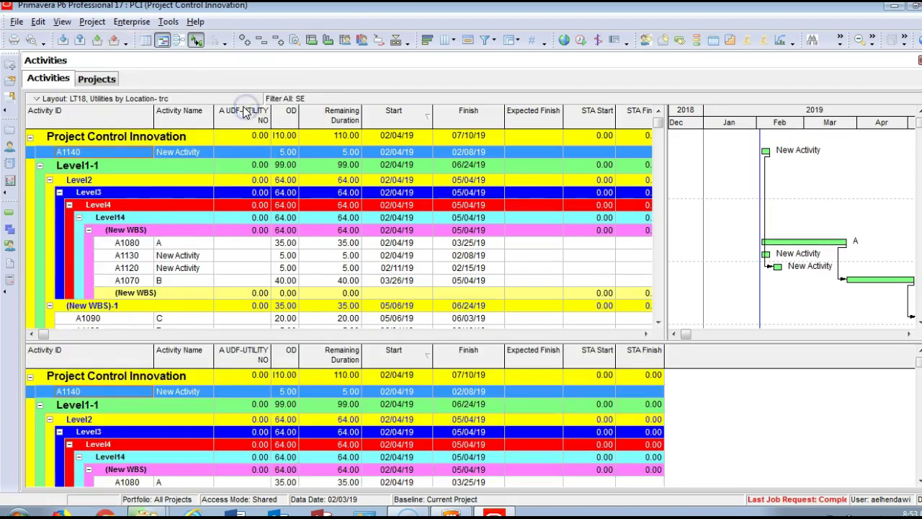
click(62, 22)
mouse_move(90, 72)
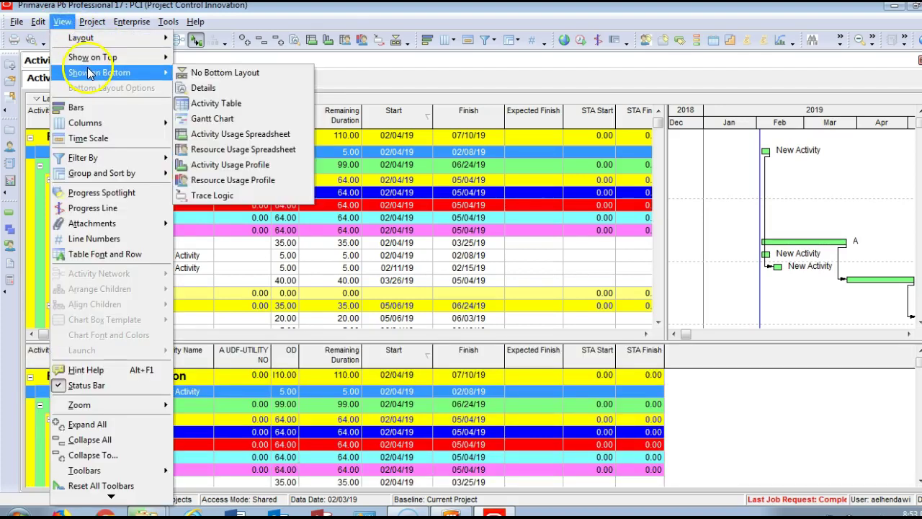
click(236, 119)
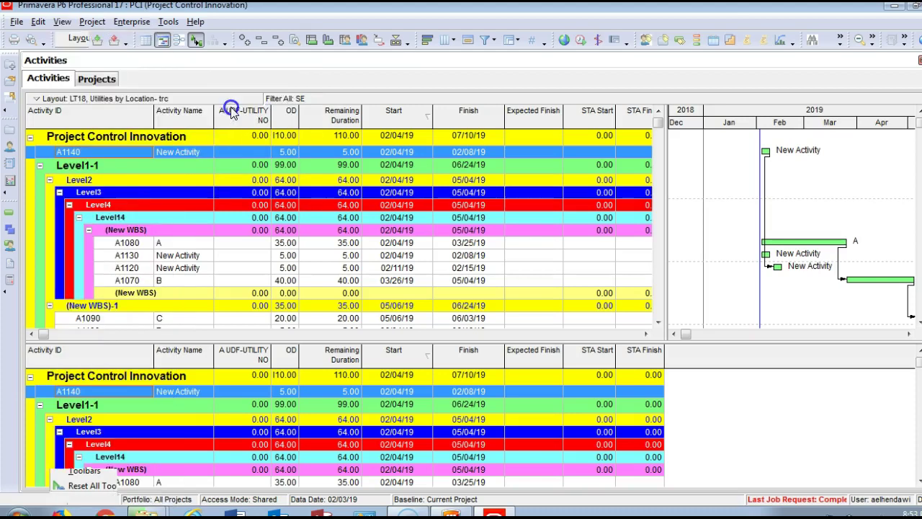
click(62, 22)
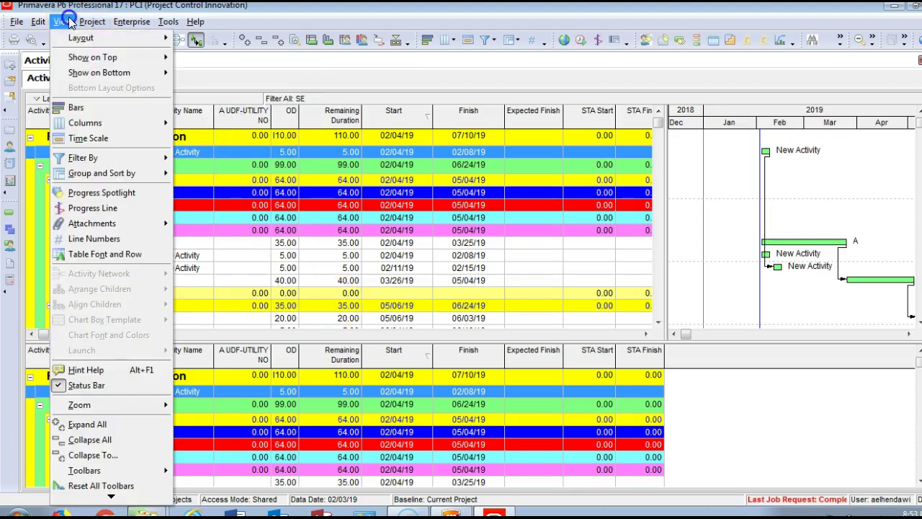
mouse_move(112, 72)
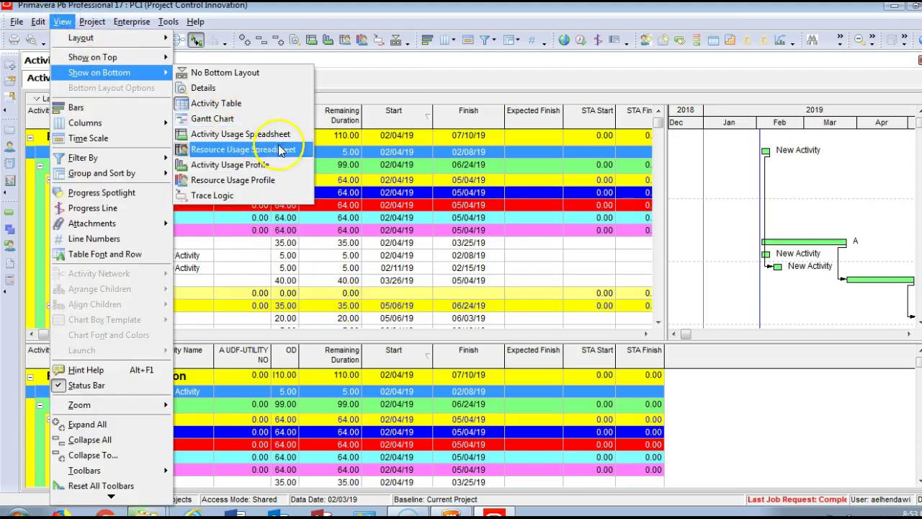
click(260, 88)
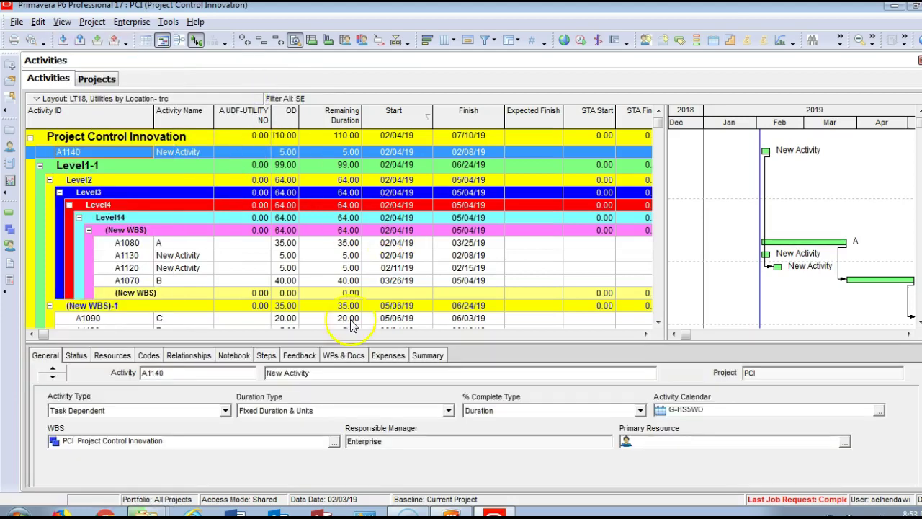
Step: Show the Activity Usage Spreadsheet in the bottom layout beneath the Gantt chart
click(62, 22)
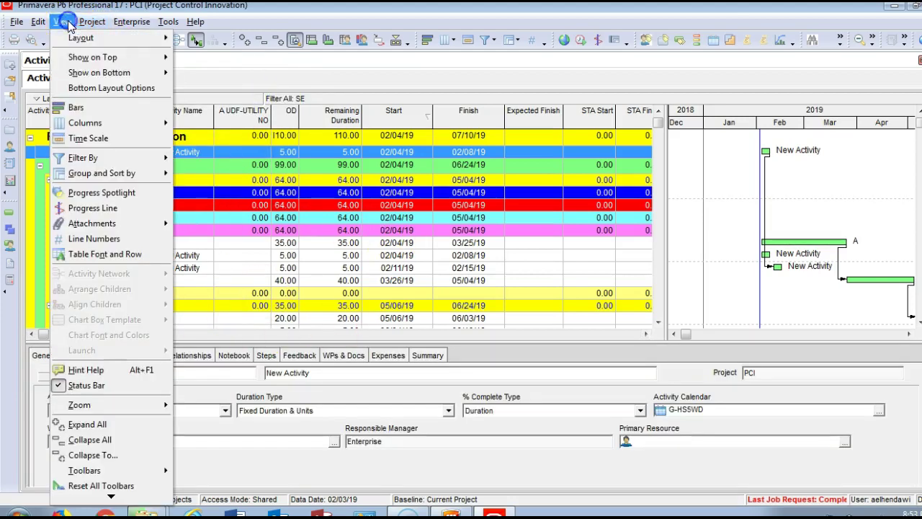
mouse_move(100, 72)
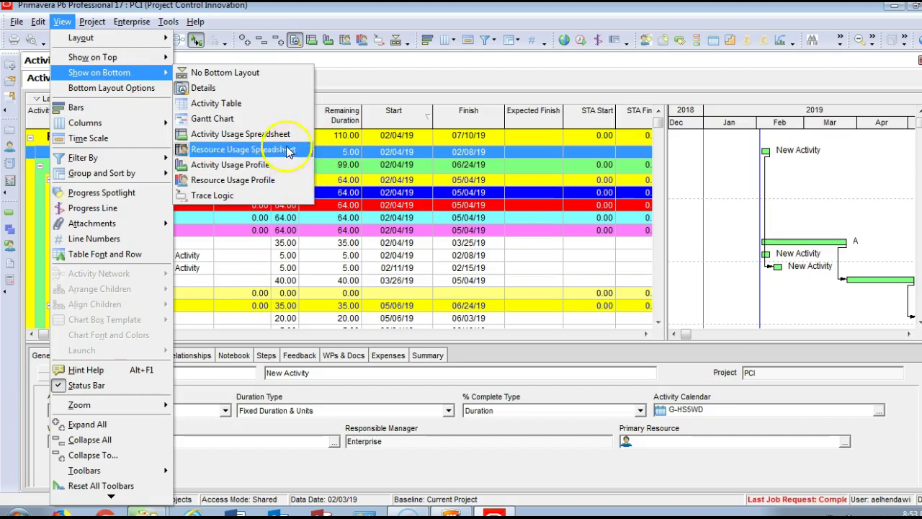
click(287, 136)
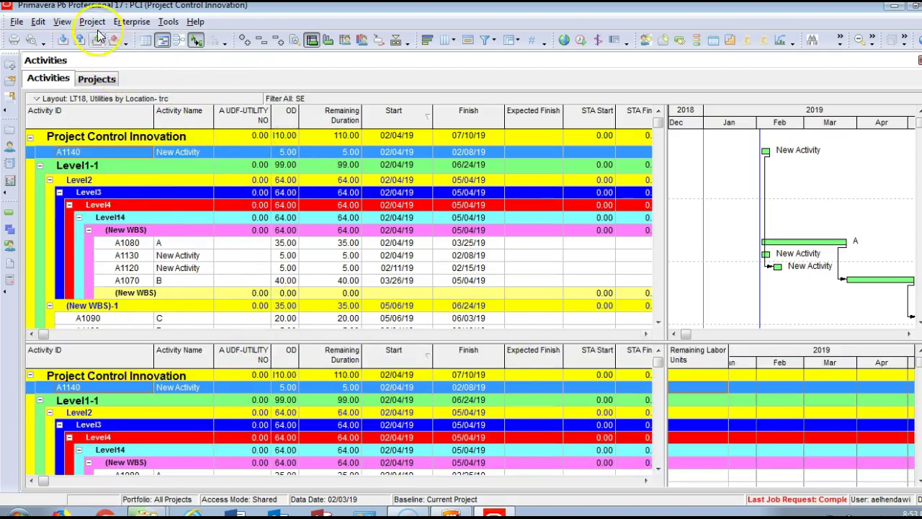
Step: Show the Activity Usage Profile in the bottom layout and widen the chart area with an enlarged timescale
click(63, 22)
mouse_move(99, 73)
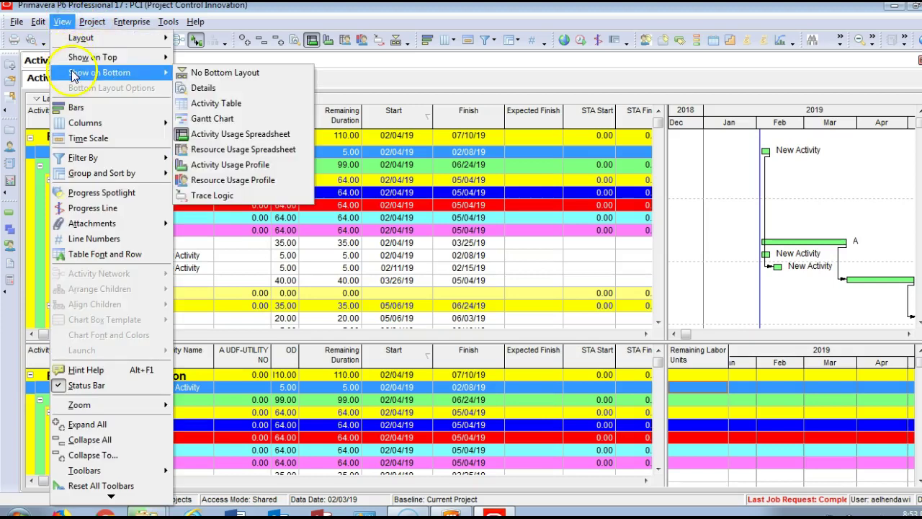
click(248, 170)
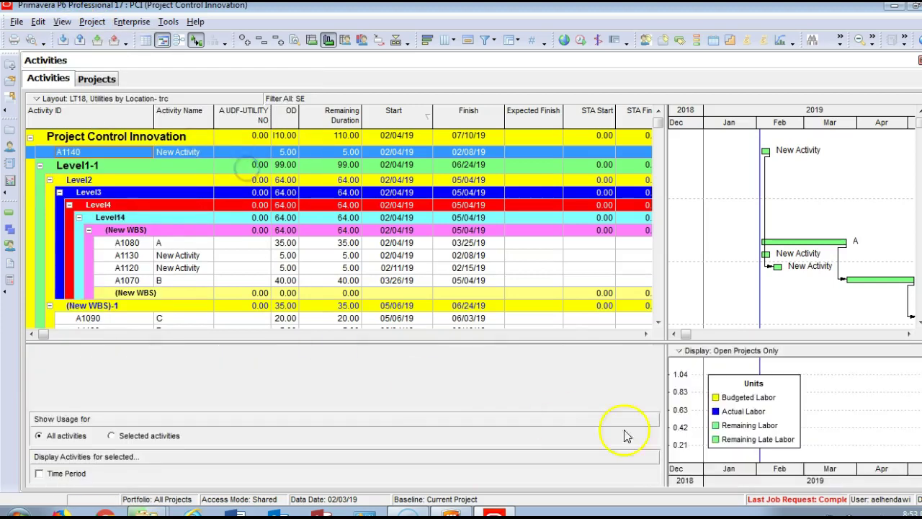
drag(664, 430, 409, 430)
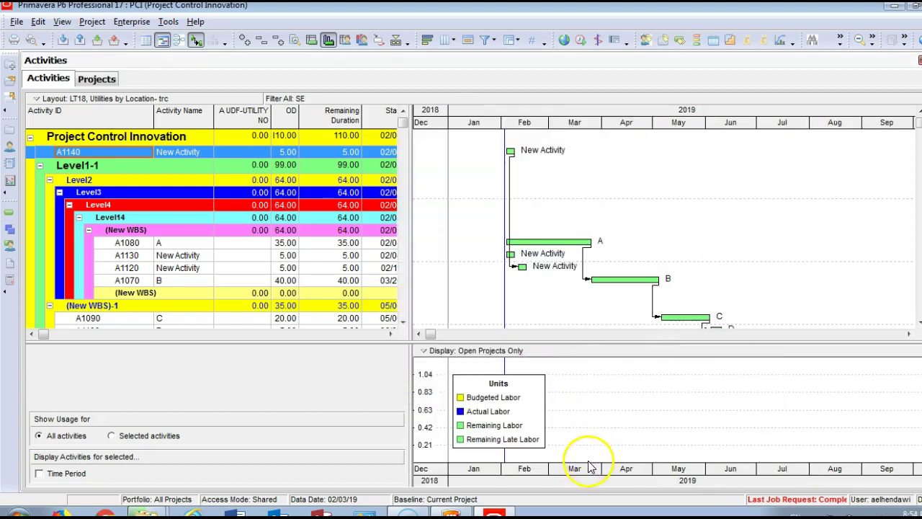
scroll(590, 465, up, 2)
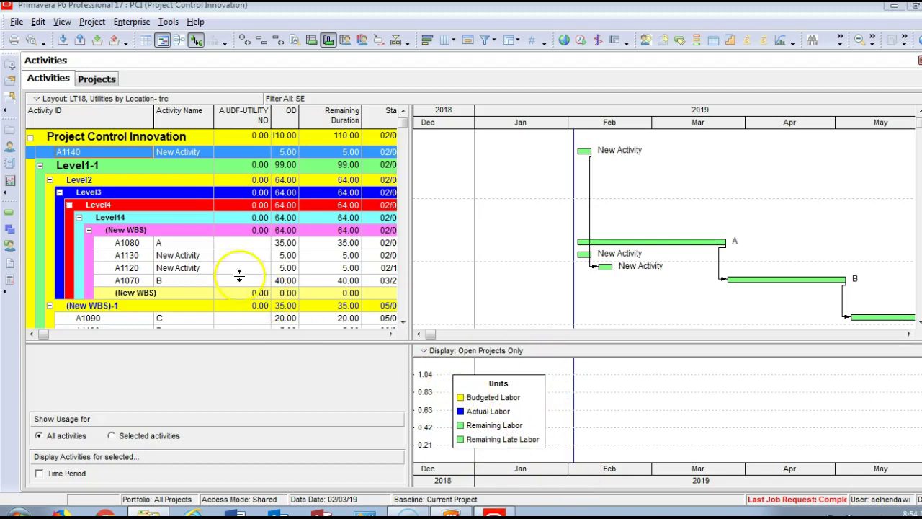
Step: Check the available Project Baseline and Primary user baseline choices in Assign Baselines, leaving without assigning any
click(94, 22)
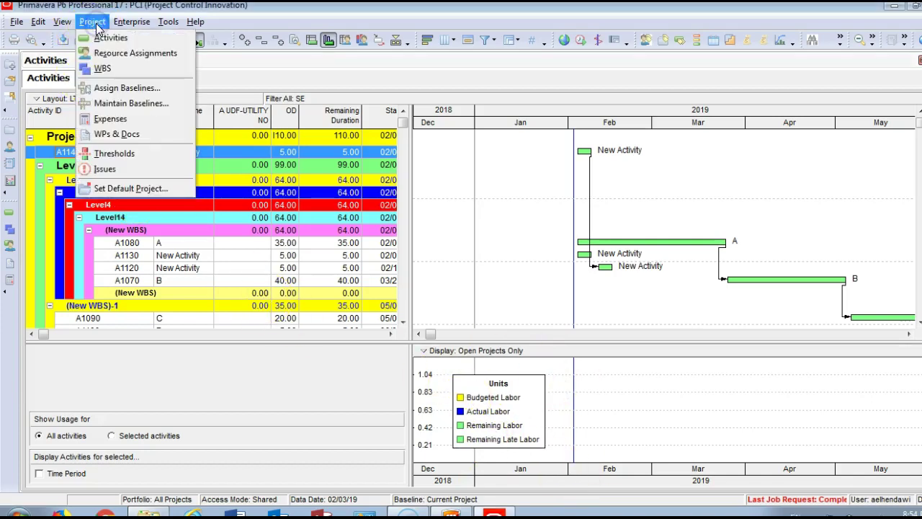
click(107, 40)
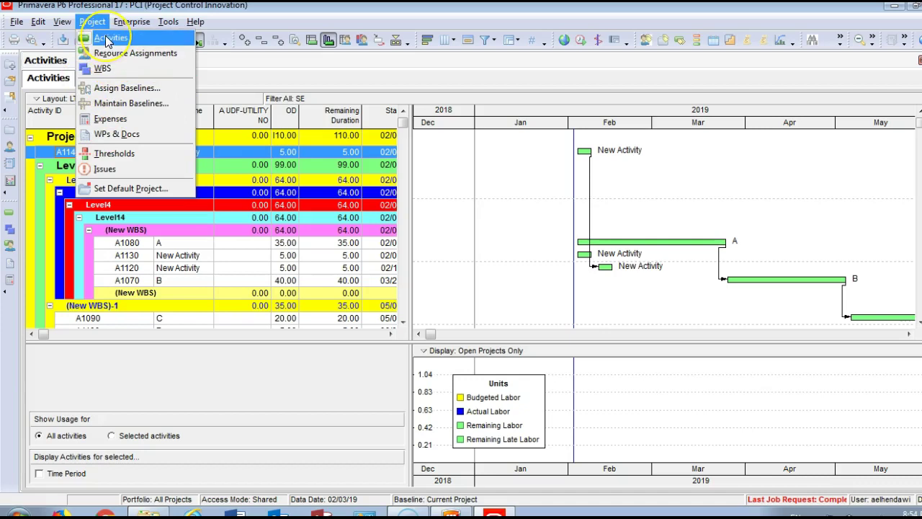
click(126, 87)
click(424, 213)
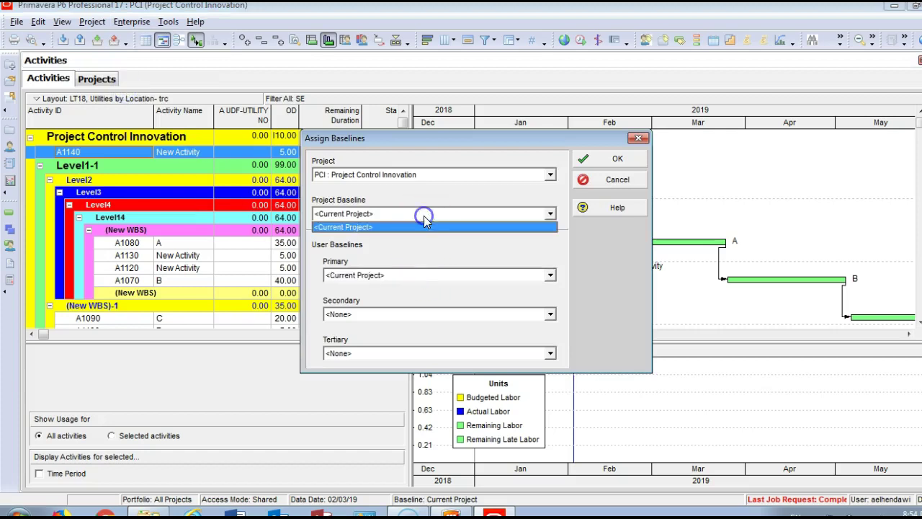
click(403, 275)
click(403, 274)
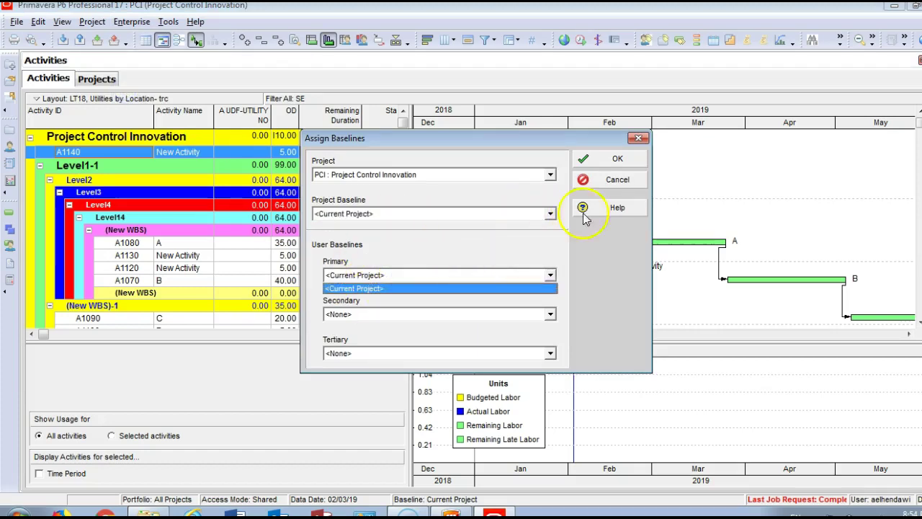
click(618, 180)
Step: Review the options for adding a new baseline to Project Control Innovation in Maintain Baselines, without adding one
click(92, 21)
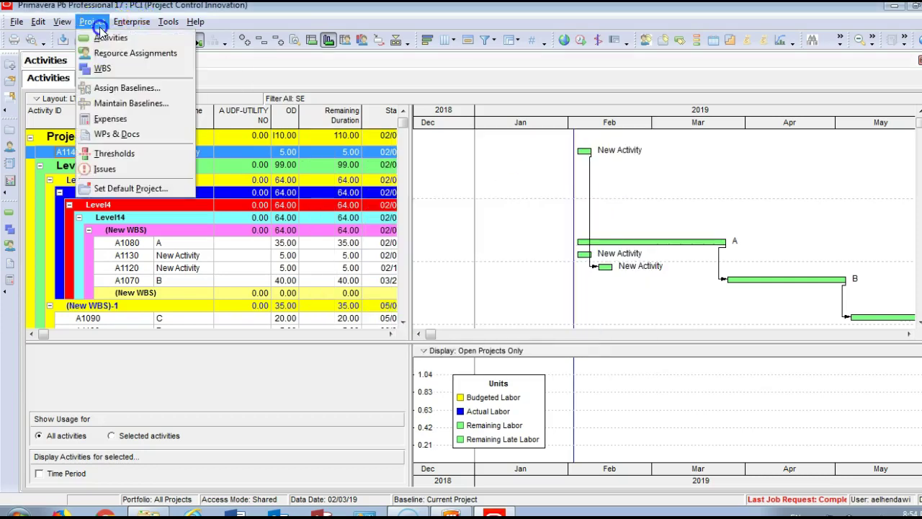
click(120, 101)
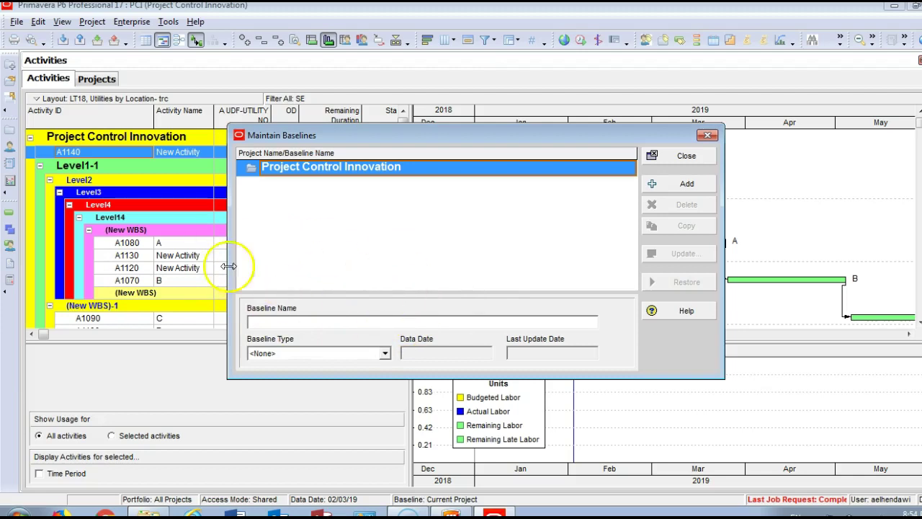
click(656, 185)
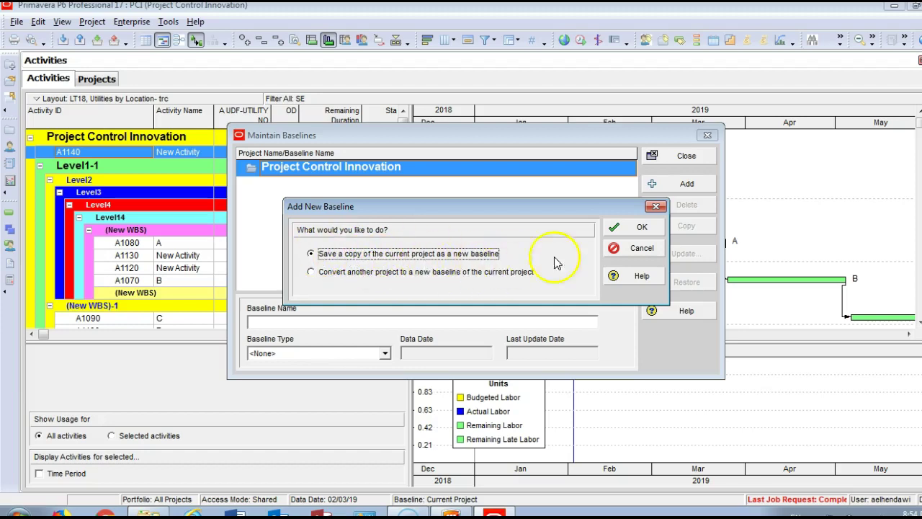
click(621, 252)
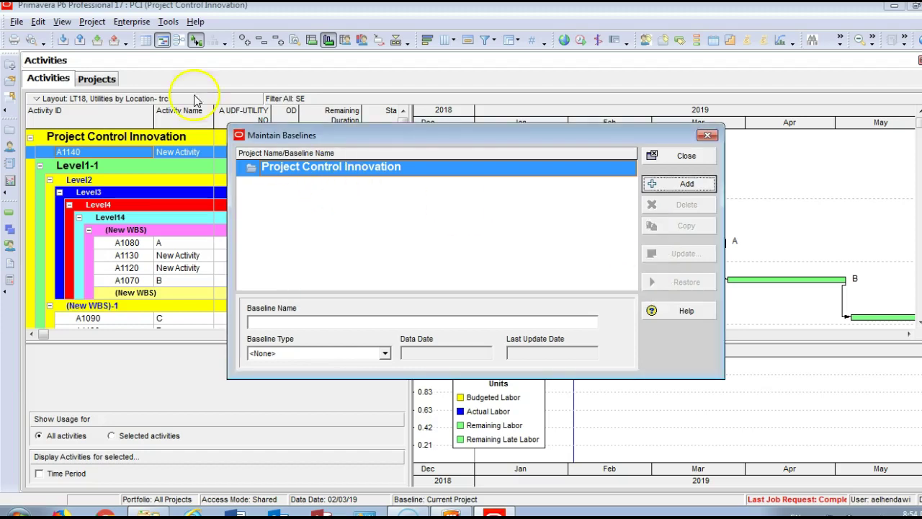
click(677, 157)
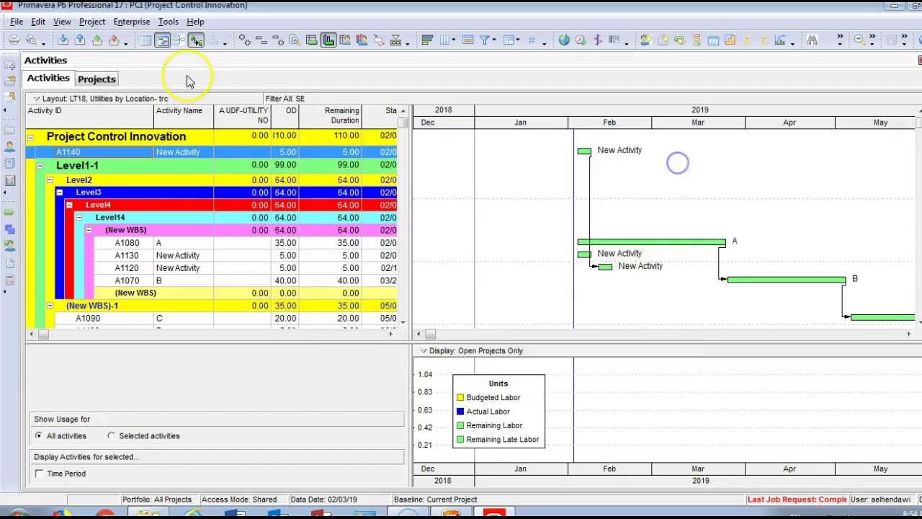
click(92, 22)
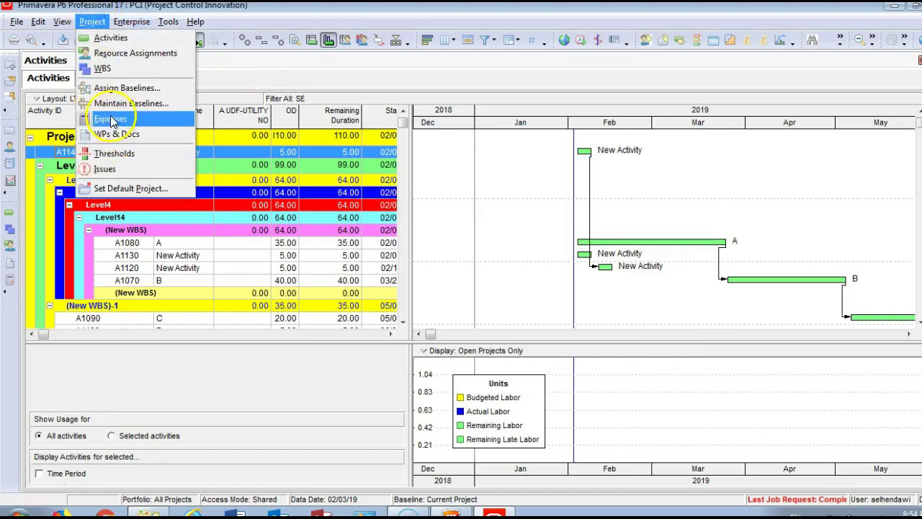
mouse_move(132, 29)
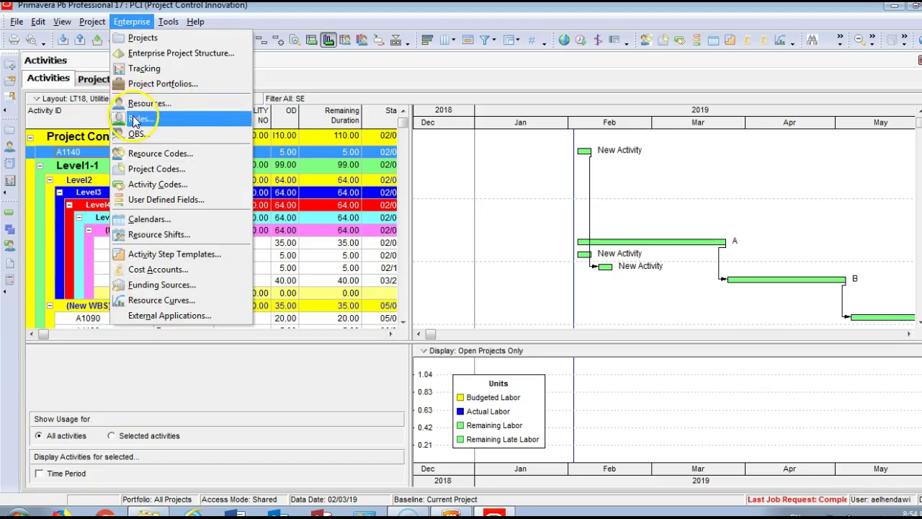
mouse_move(169, 20)
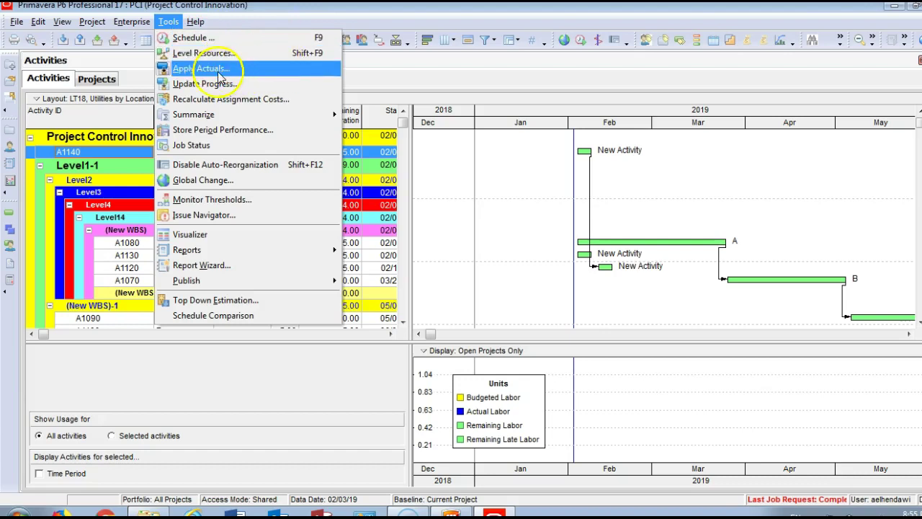
mouse_move(199, 27)
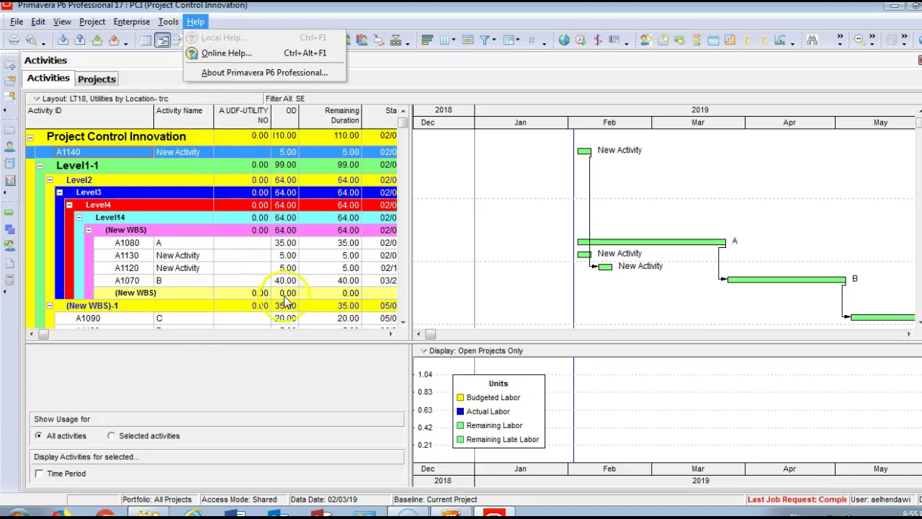
click(504, 27)
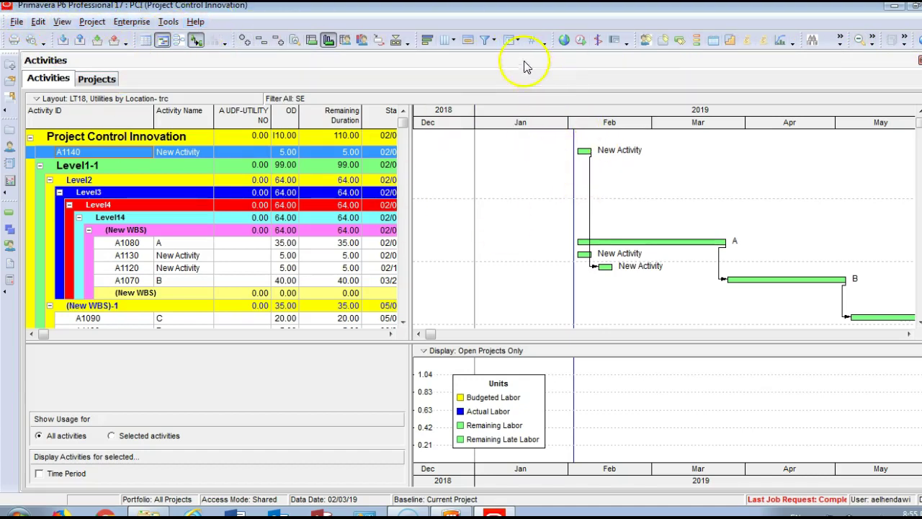
Step: Group the activities by Calendar instead of WBS and apply the new grouping
click(511, 41)
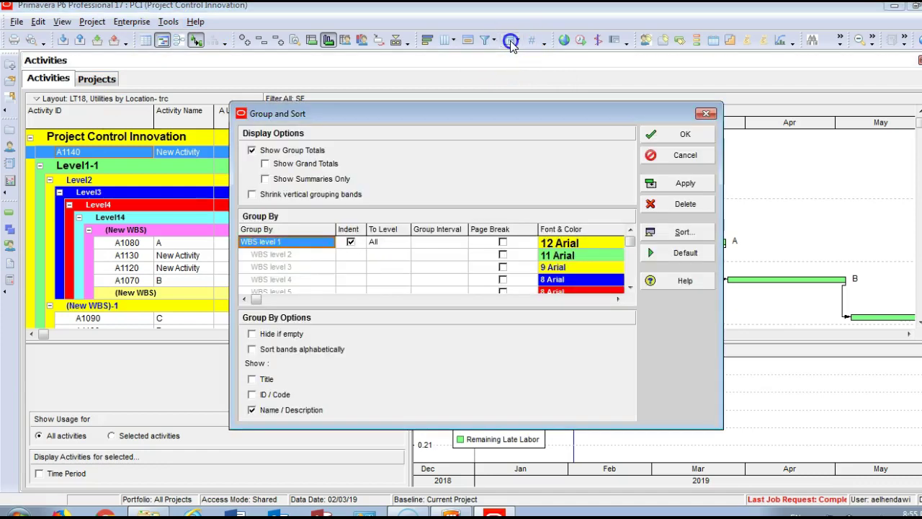
click(287, 243)
key(Home)
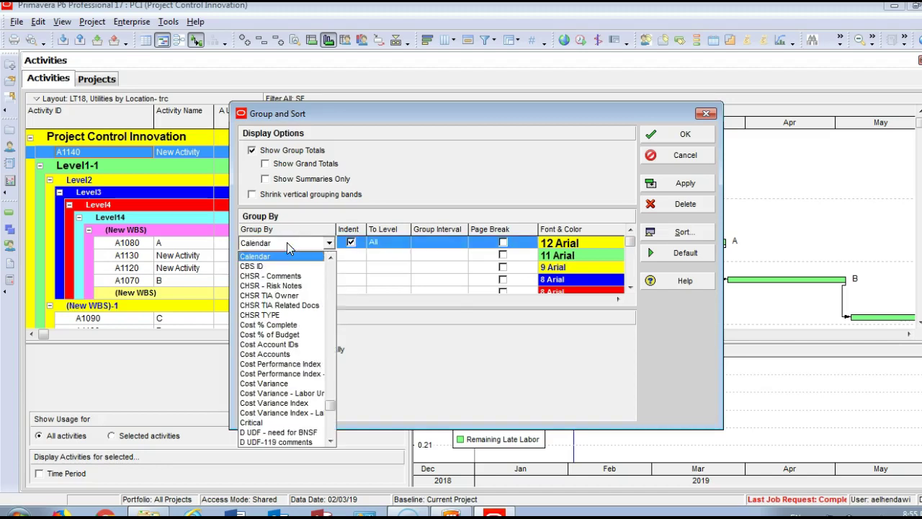
click(278, 256)
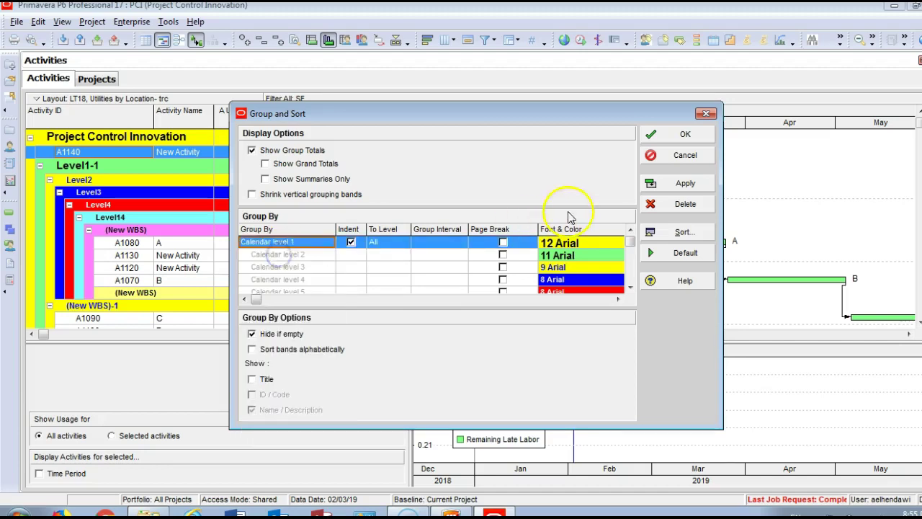
click(681, 183)
click(674, 136)
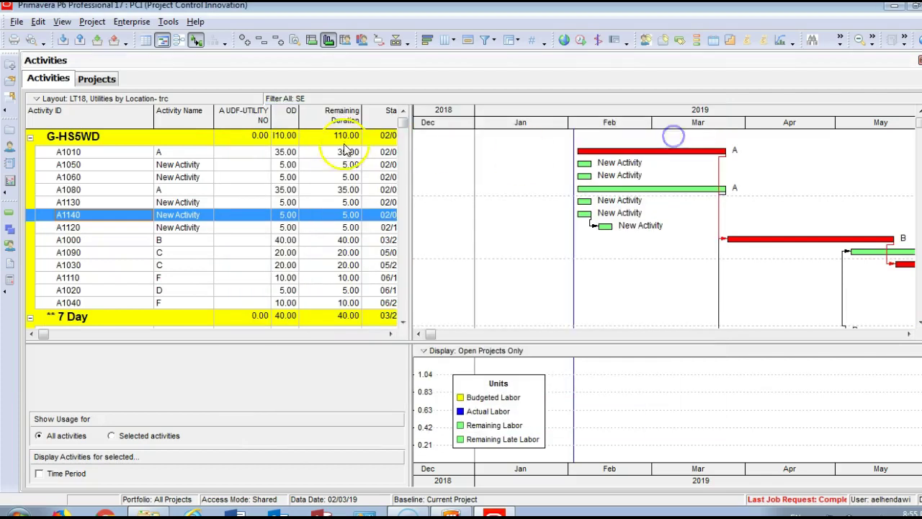
Step: Collapse all calendar groups and widen the activity table toward the Gantt chart
click(122, 98)
click(70, 399)
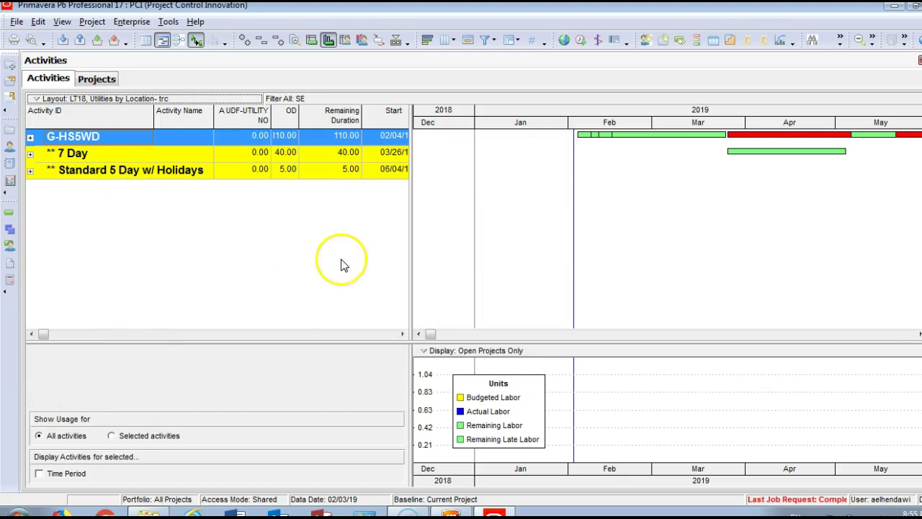
drag(410, 238, 469, 244)
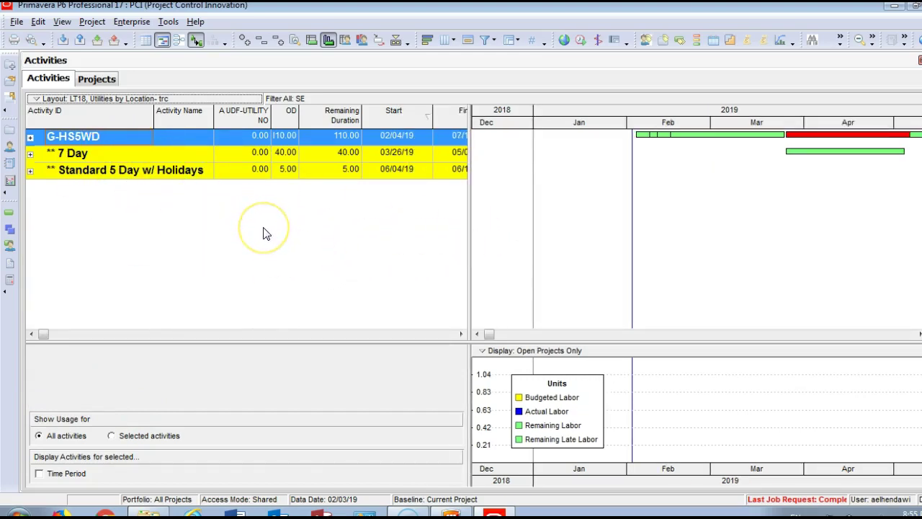
Step: Group the activities by WBS again and expand the Project Control Innovation band
click(511, 39)
click(291, 269)
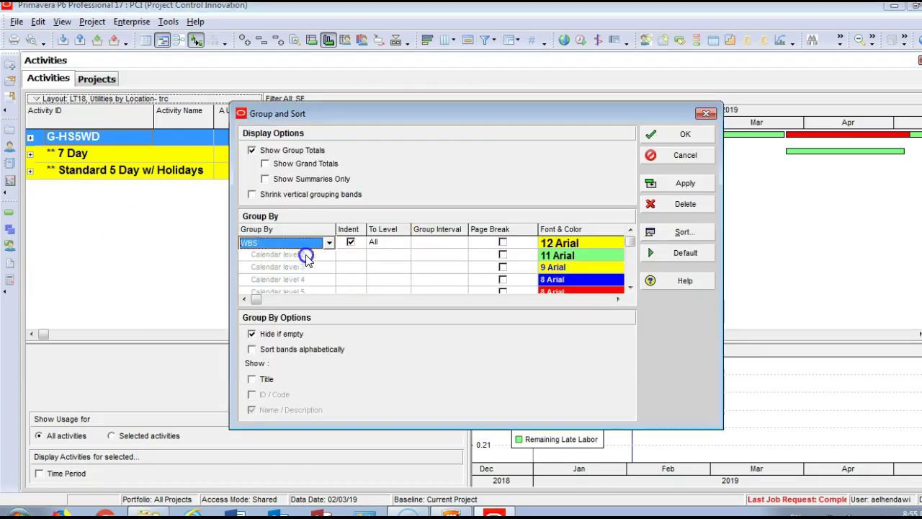
click(662, 188)
click(652, 137)
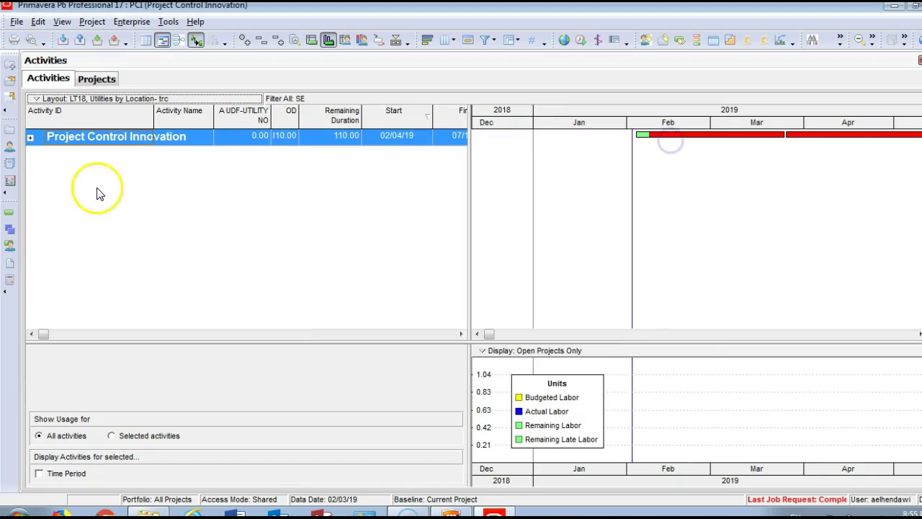
click(32, 143)
click(78, 250)
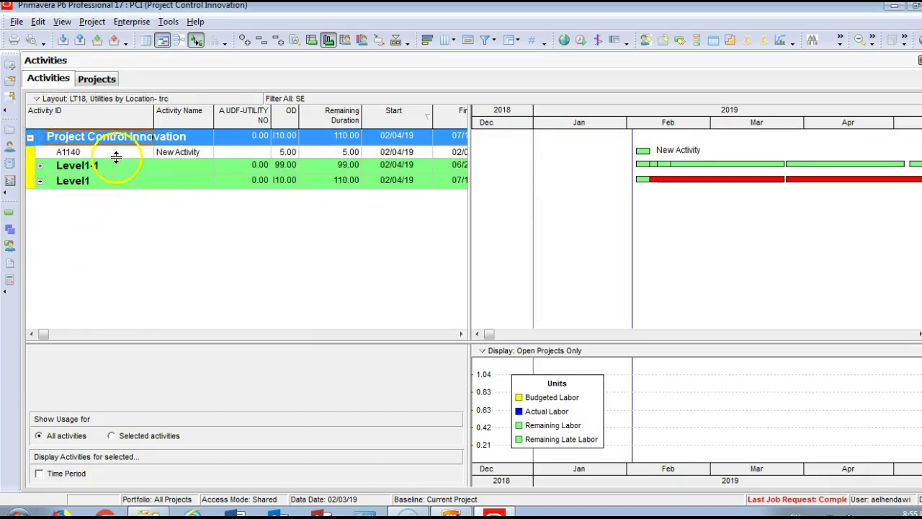
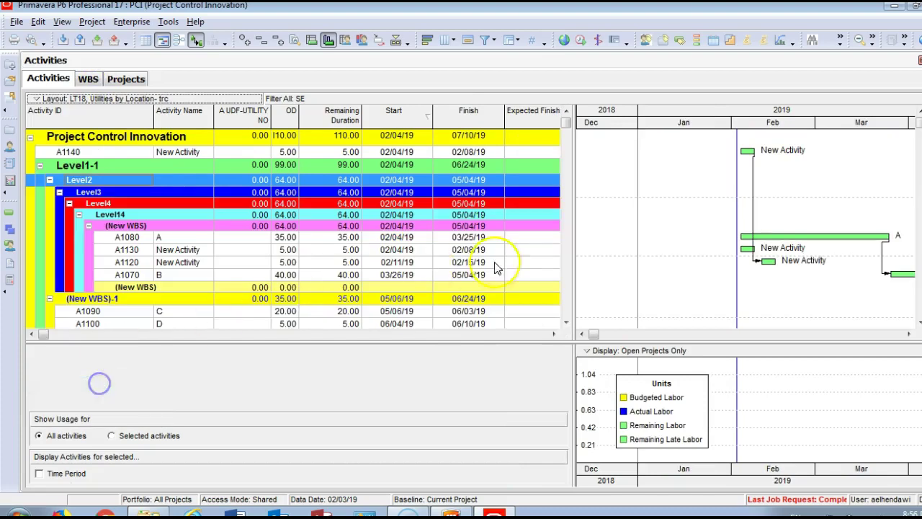
Step: Widen the activity table further and link activity A1080 to activity A1130
drag(573, 292, 620, 301)
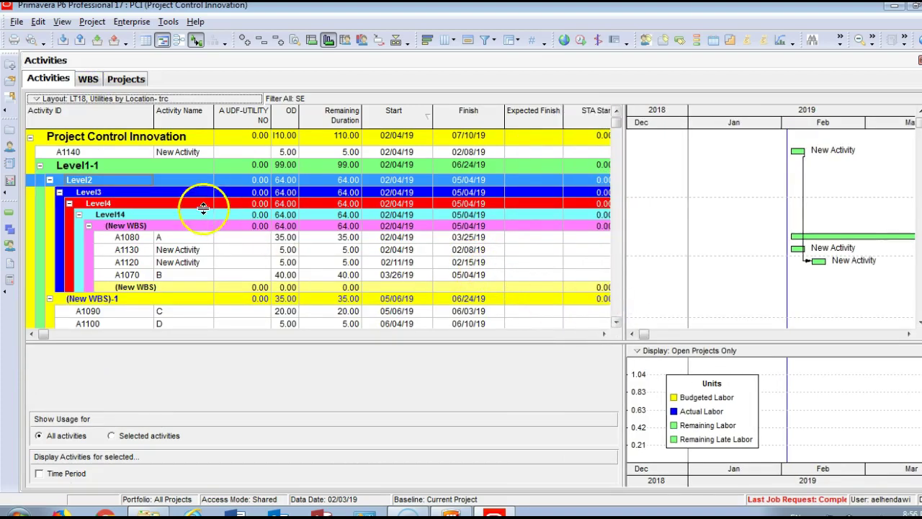
click(193, 239)
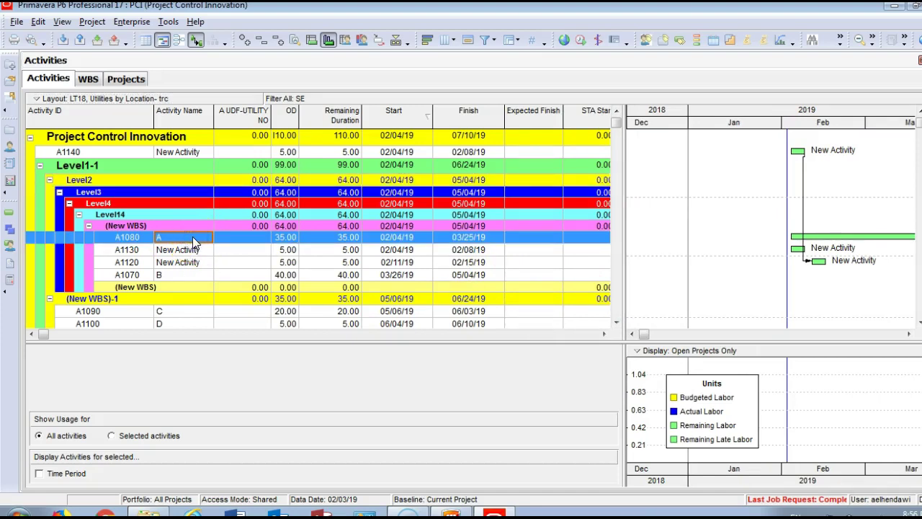
ctrl+click(184, 250)
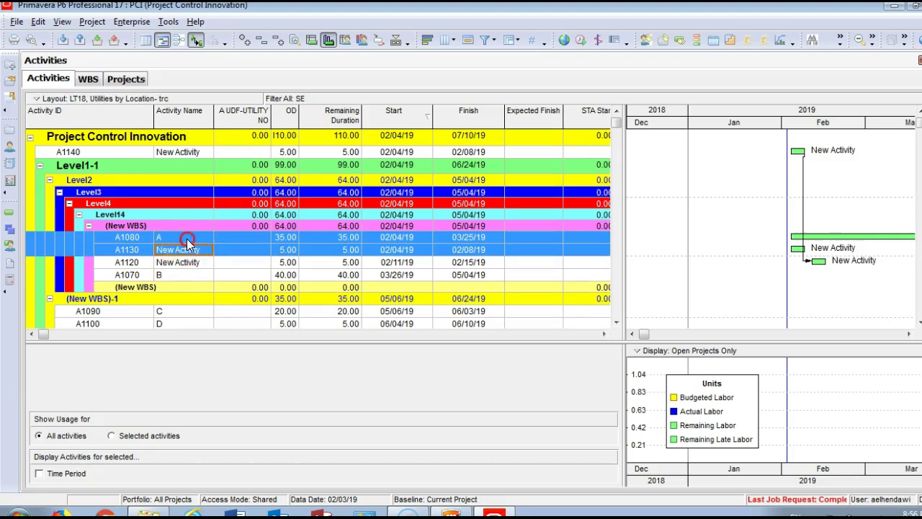
right_click(187, 242)
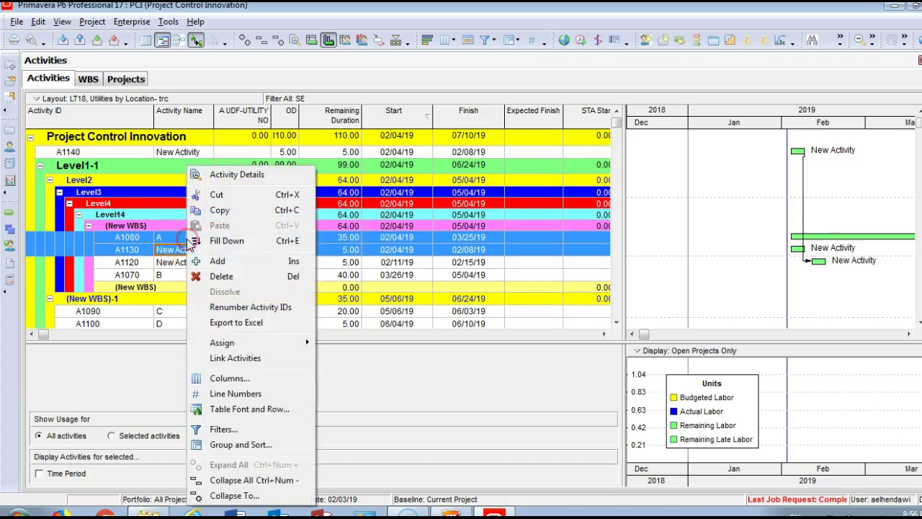
click(240, 361)
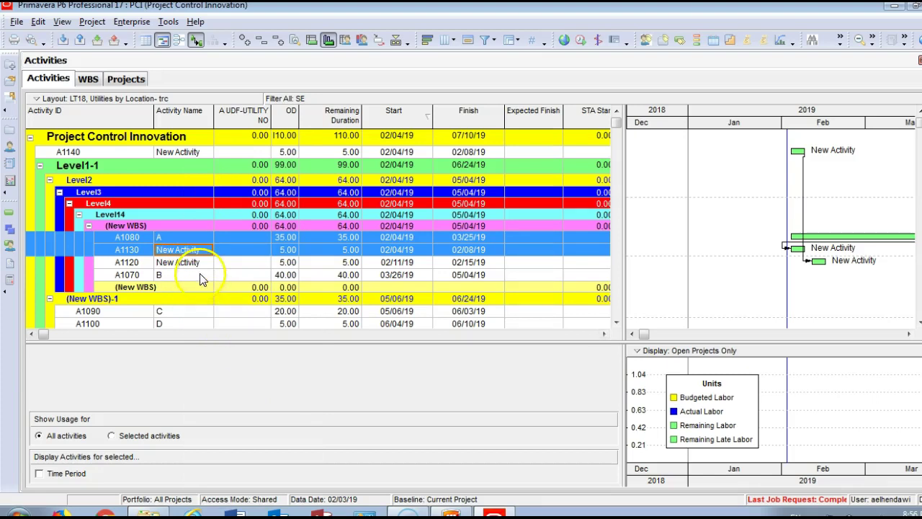
Step: Show Details in the bottom layout with activity A1080's relationships, giving the successors list more width
click(178, 238)
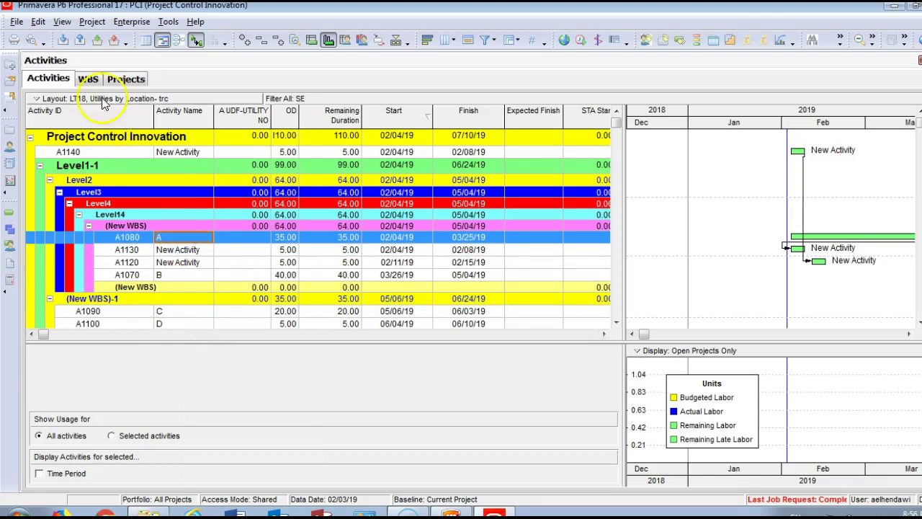
click(62, 22)
mouse_move(100, 72)
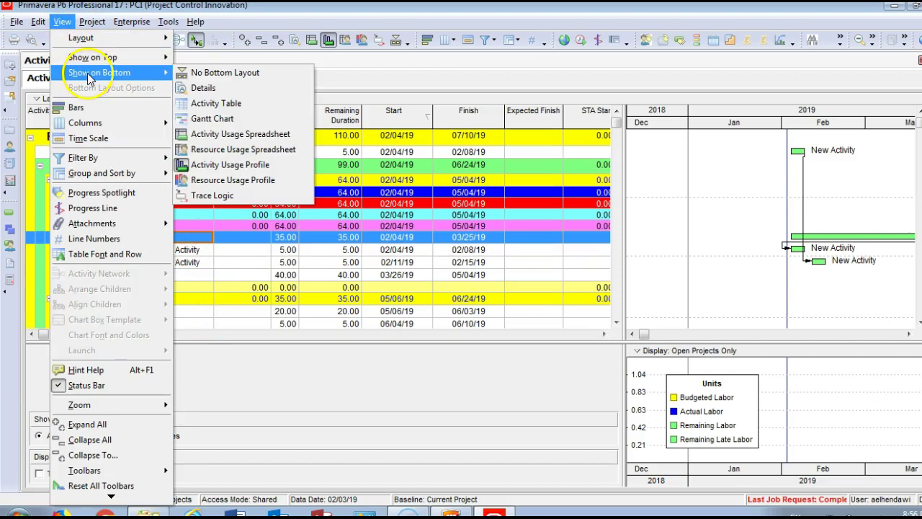
click(206, 88)
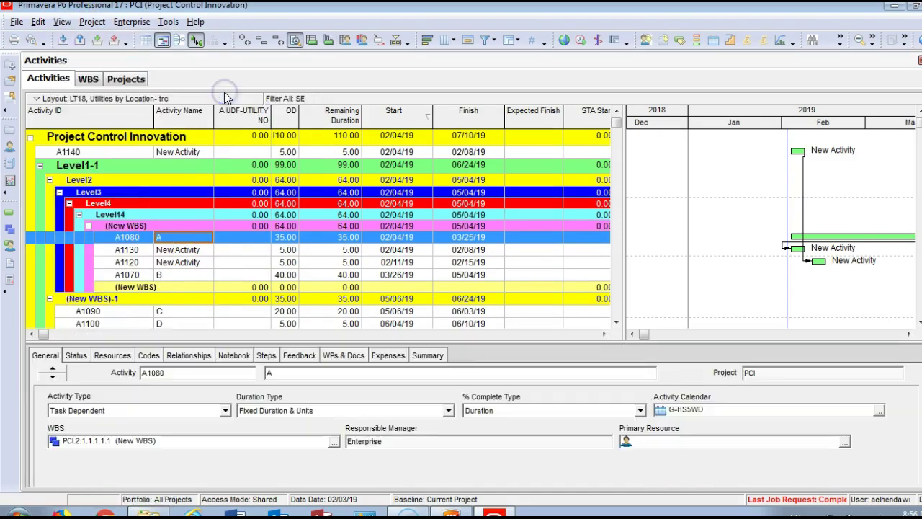
click(186, 356)
drag(457, 430, 262, 431)
Step: Change A1080's relationship to successor A1130 to SS and reschedule the project with the 02/03/19 data date
click(456, 435)
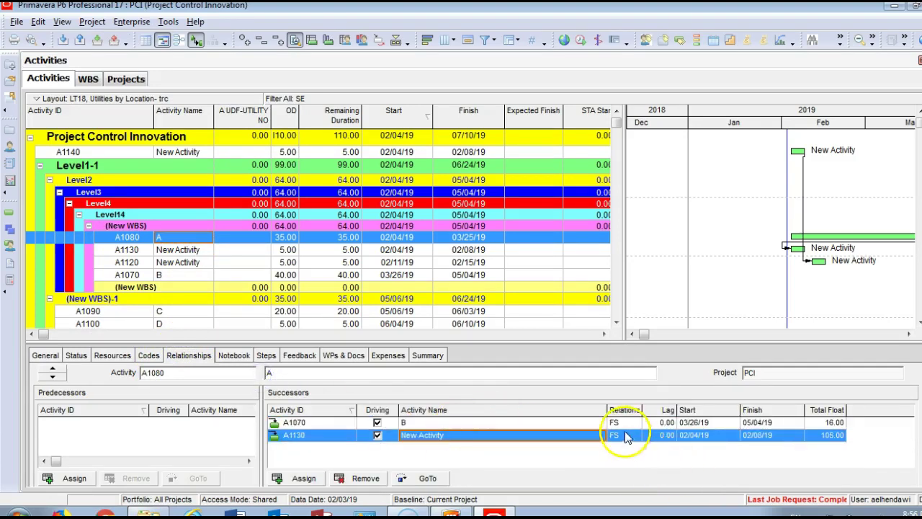
drag(604, 409, 485, 410)
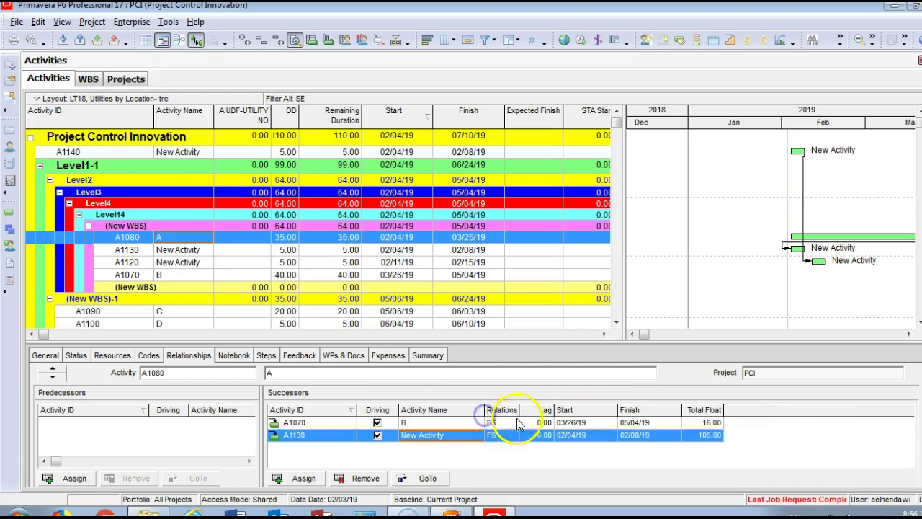
click(514, 436)
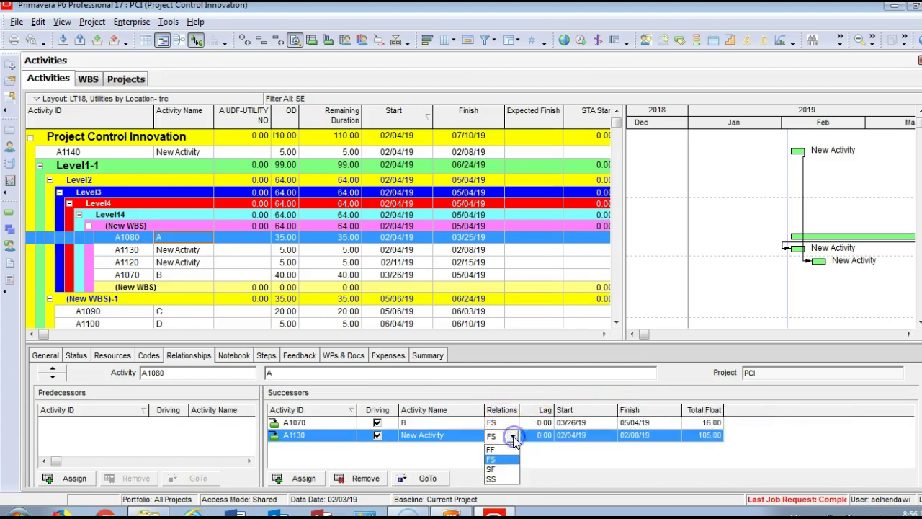
click(501, 476)
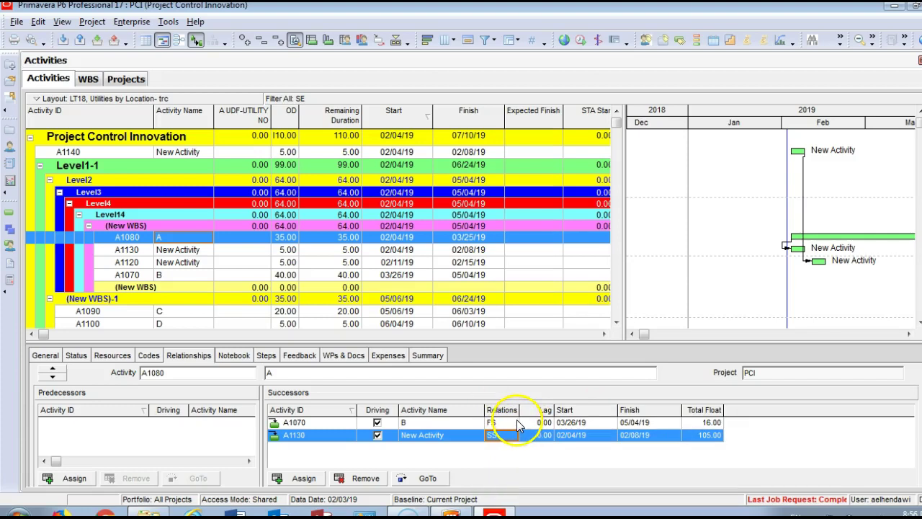
key(F9)
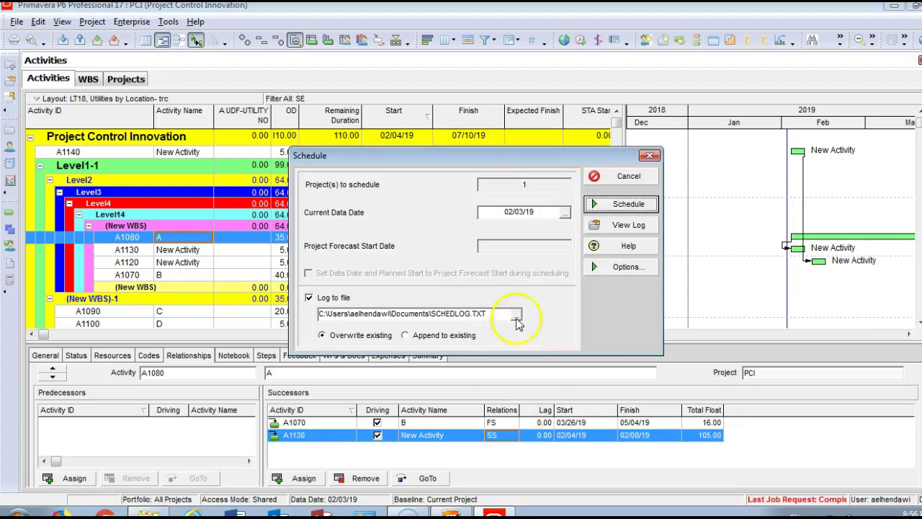
click(624, 204)
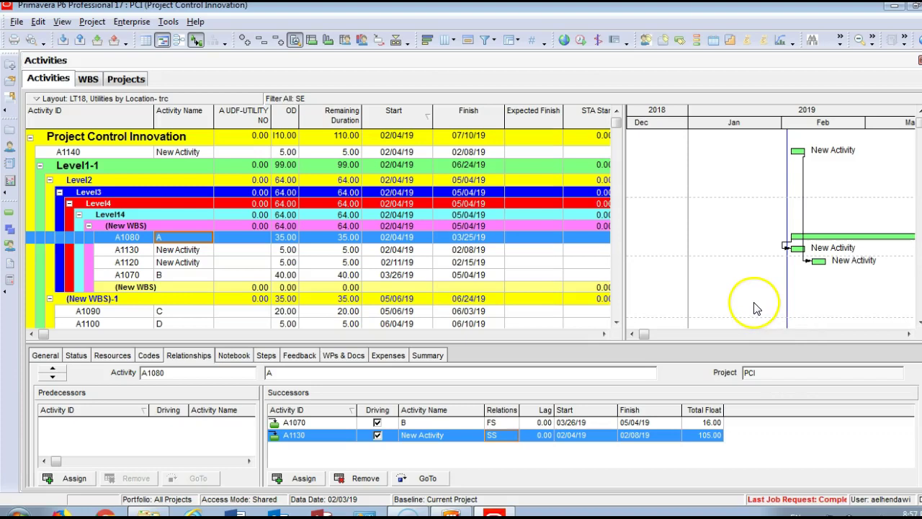
Step: Compress the Gantt timescale, stretch A1140's bar to a 5.13 duration, and draw a finish-to-start link from it to activity B (A1070)
click(909, 335)
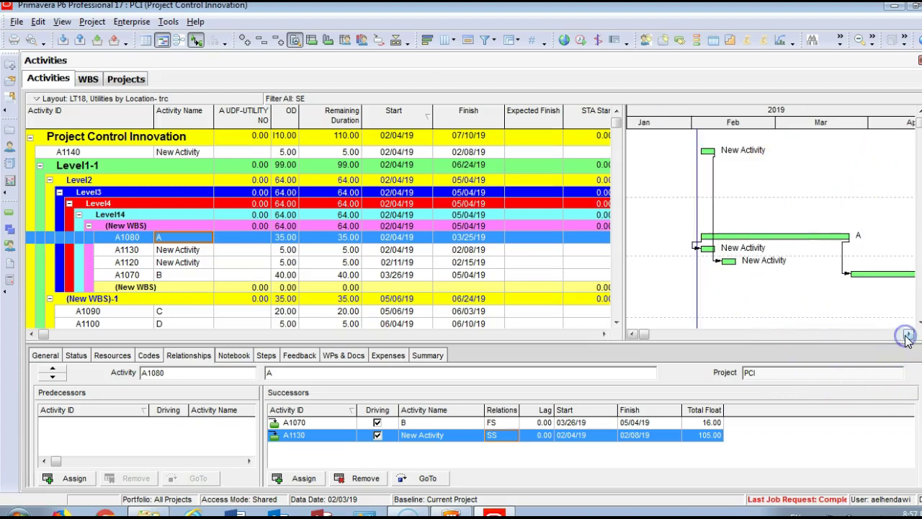
click(909, 334)
drag(860, 128, 752, 123)
click(629, 334)
click(630, 335)
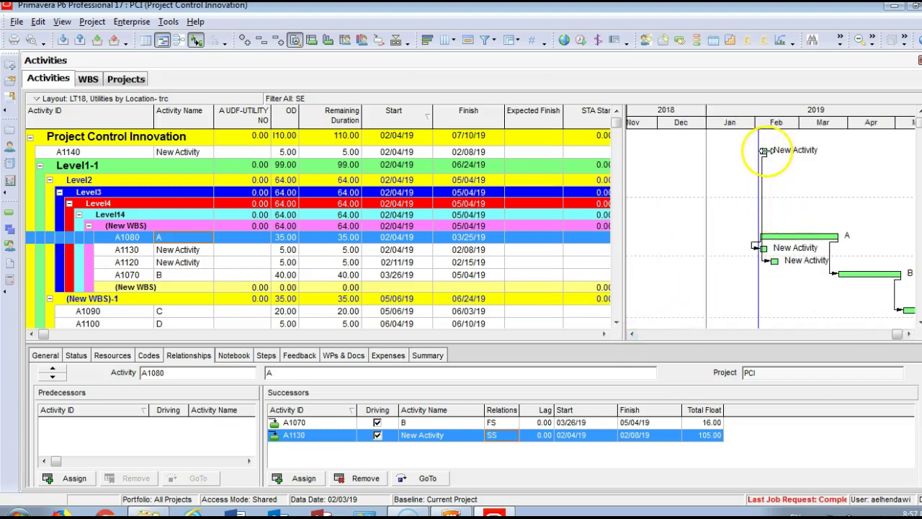
drag(763, 151, 775, 158)
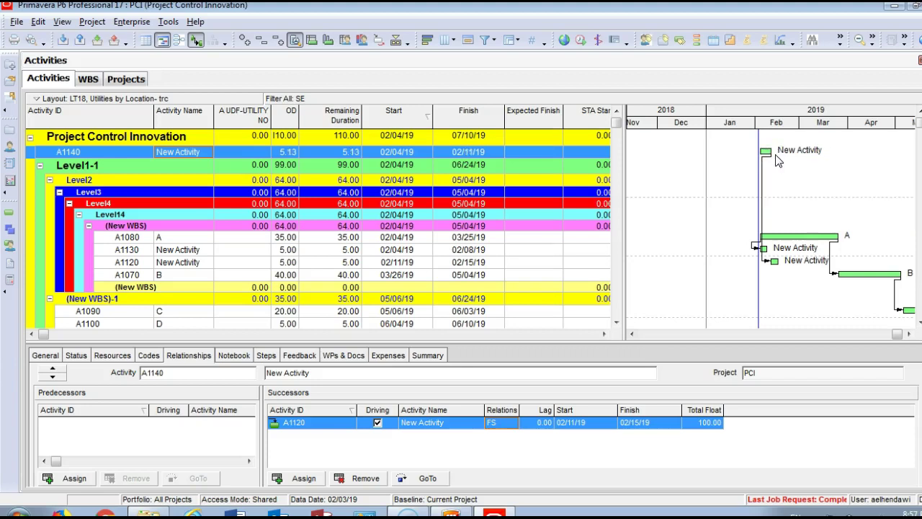
drag(774, 155, 894, 305)
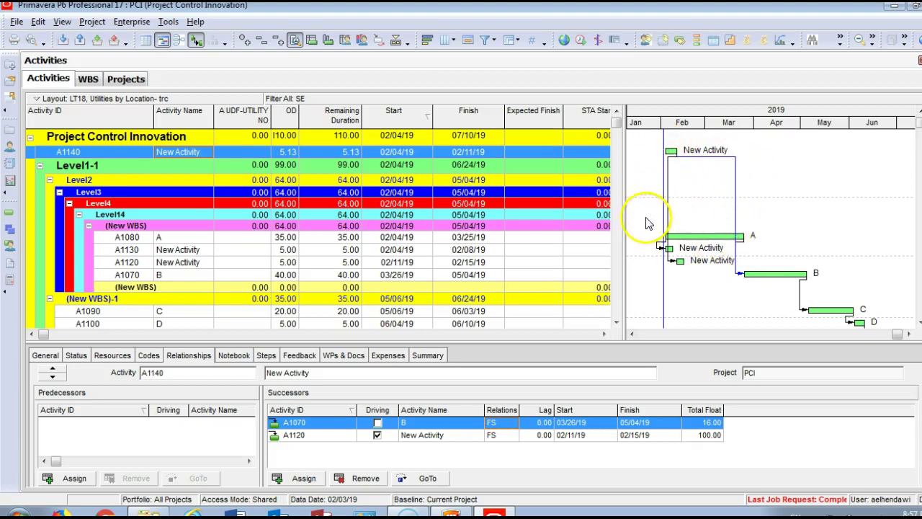
Step: Enlarge the bottom details layout and select the Level4 band in the activity table
click(187, 237)
ctrl+click(186, 249)
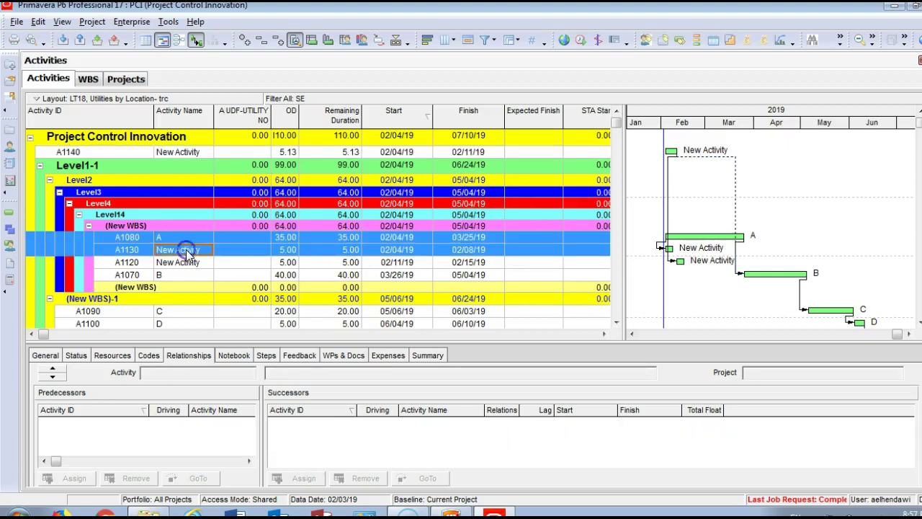
drag(326, 349, 329, 322)
click(180, 204)
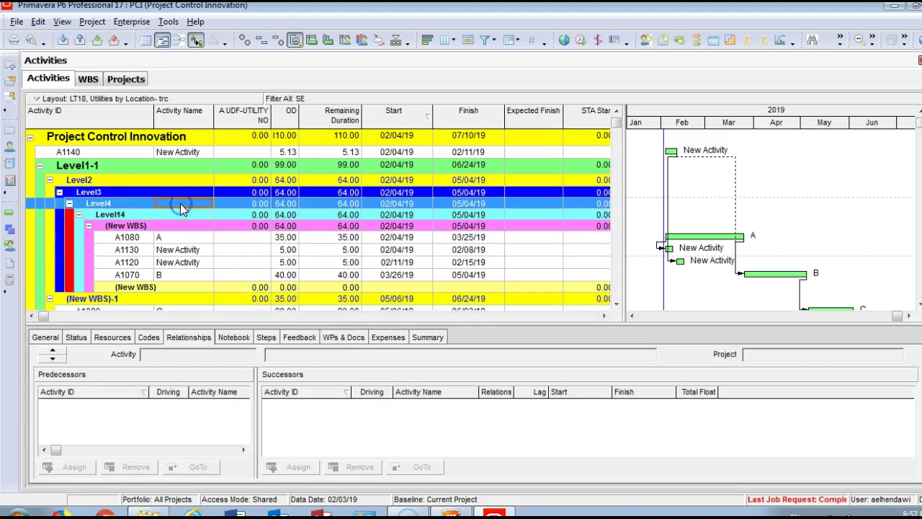
Step: Open the project's WBS and examine its hierarchy by expanding the PCI.1.1 and PCI.1.2 branches through their sublevels
click(10, 231)
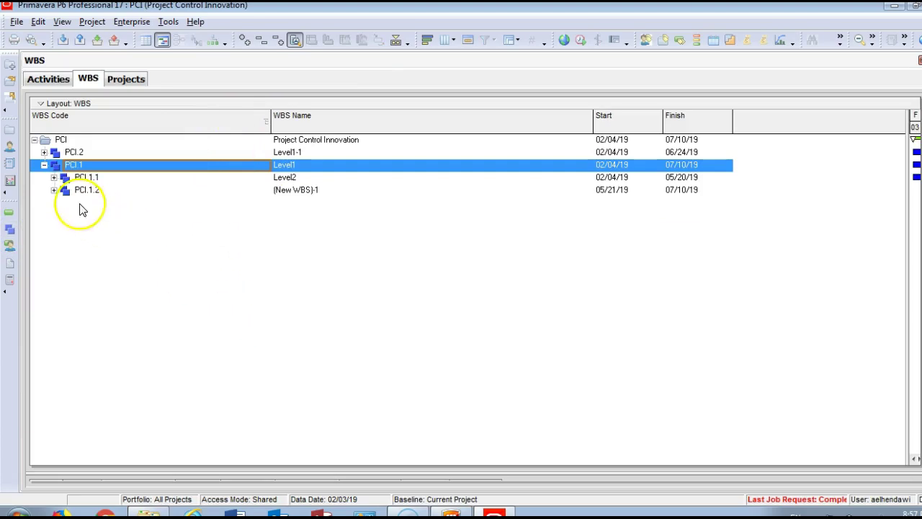
click(54, 189)
click(56, 178)
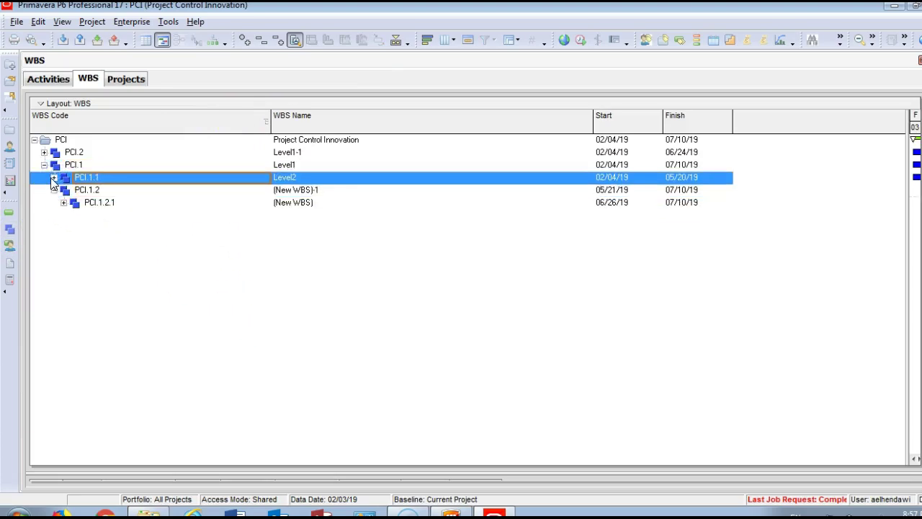
click(54, 177)
click(63, 189)
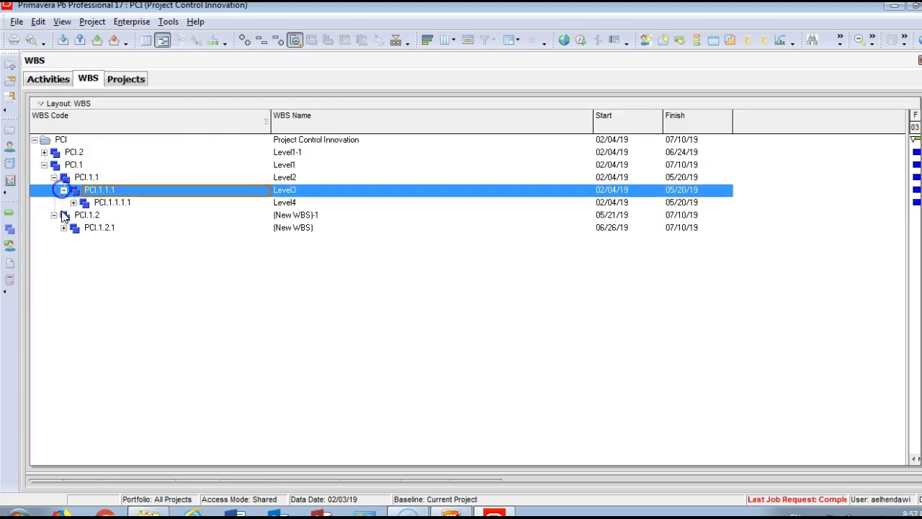
click(53, 215)
click(54, 215)
click(63, 227)
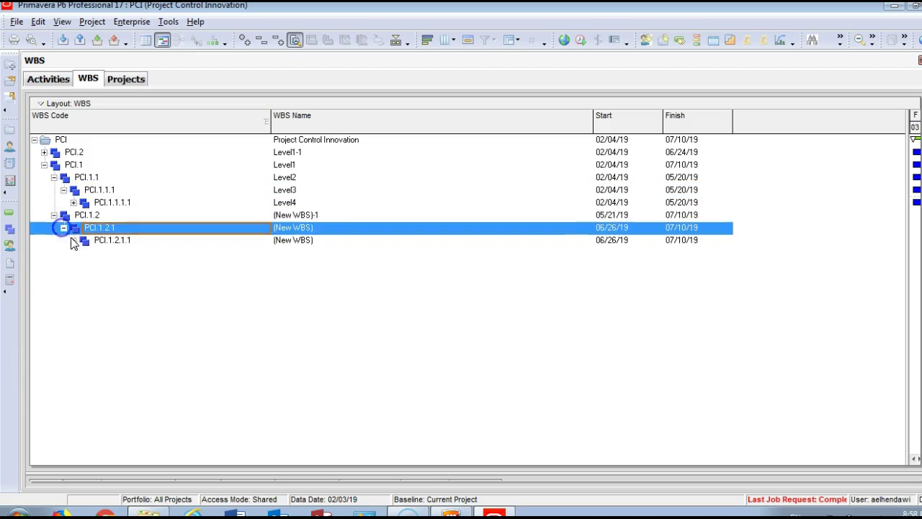
click(73, 240)
click(84, 254)
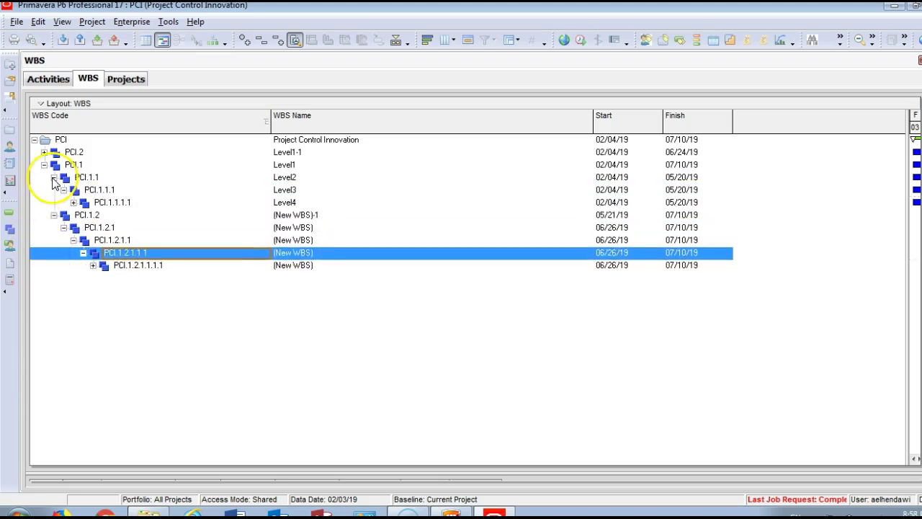
Step: Return to the activities list and duplicate activity A1130 within its WBS group, keeping all the copy options ticked
click(11, 227)
scroll(168, 235, down, 1)
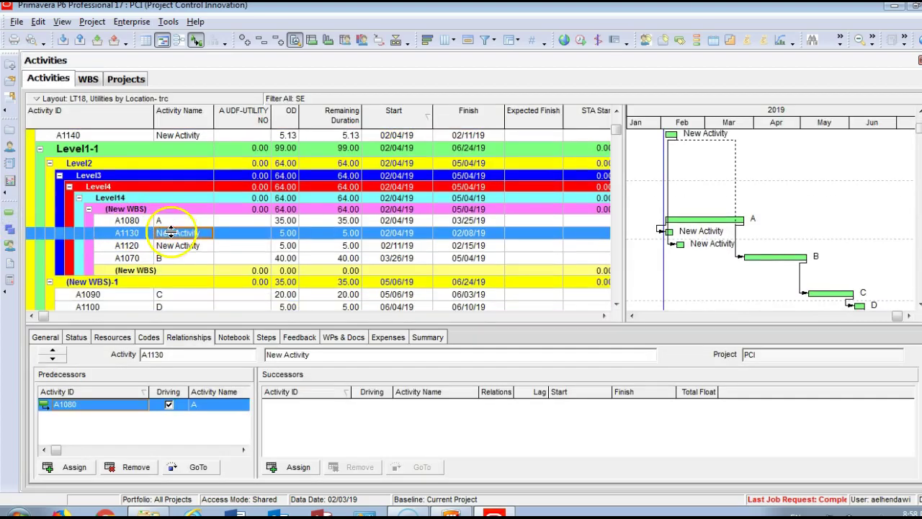
right_click(177, 232)
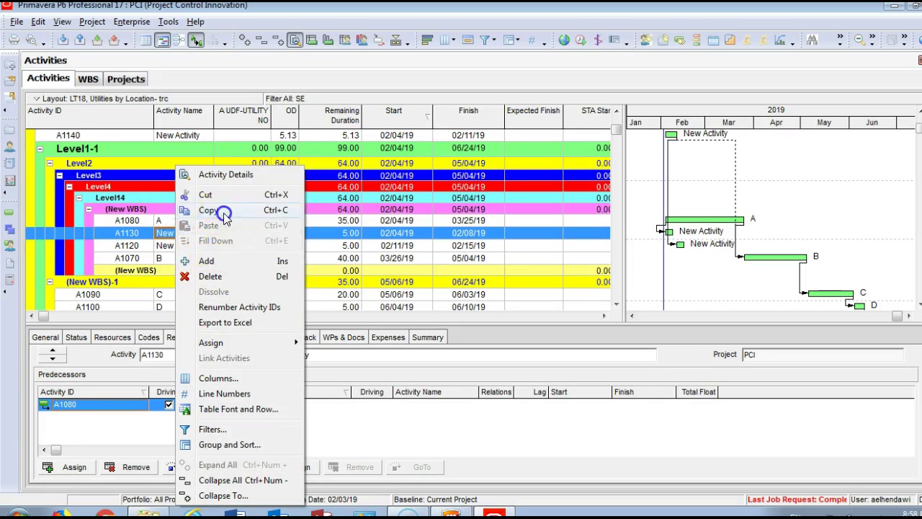
click(209, 210)
right_click(195, 233)
click(227, 225)
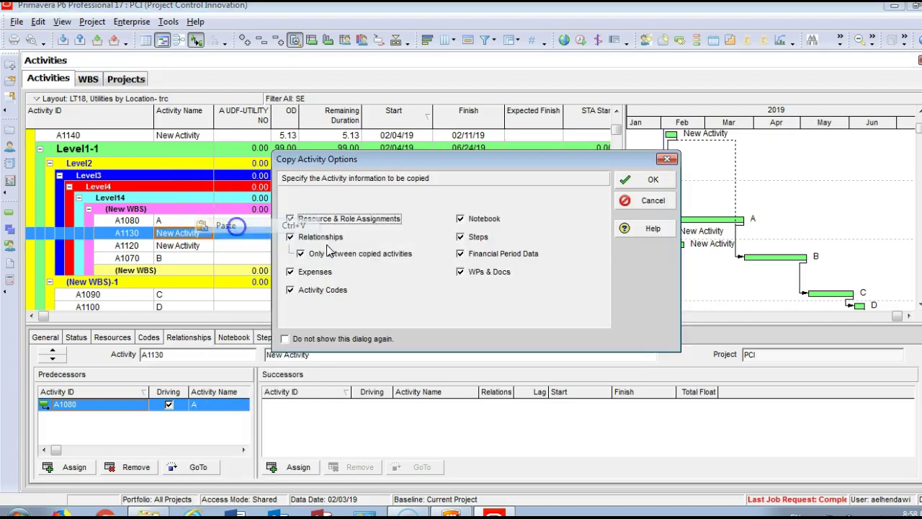
click(629, 175)
click(627, 171)
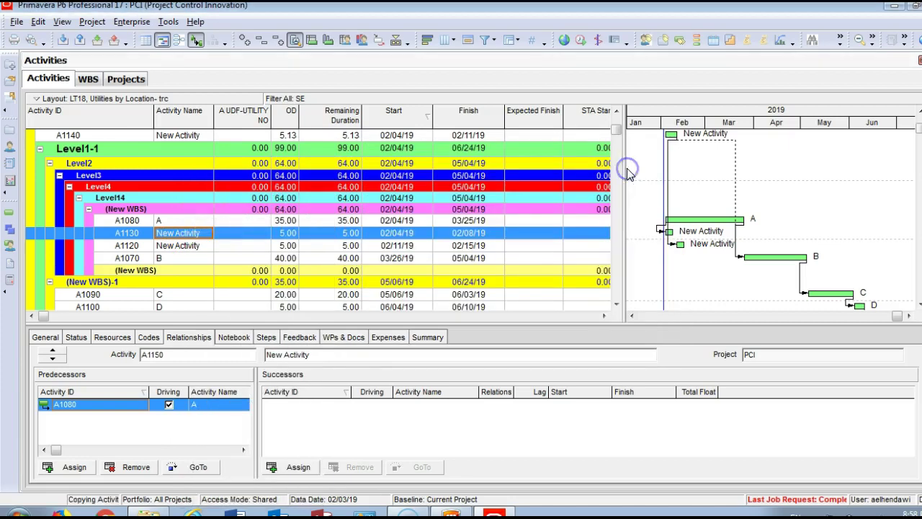
Step: Rename the duplicated activity A1150 as Foundation
click(185, 245)
click(128, 243)
text(Foundation)
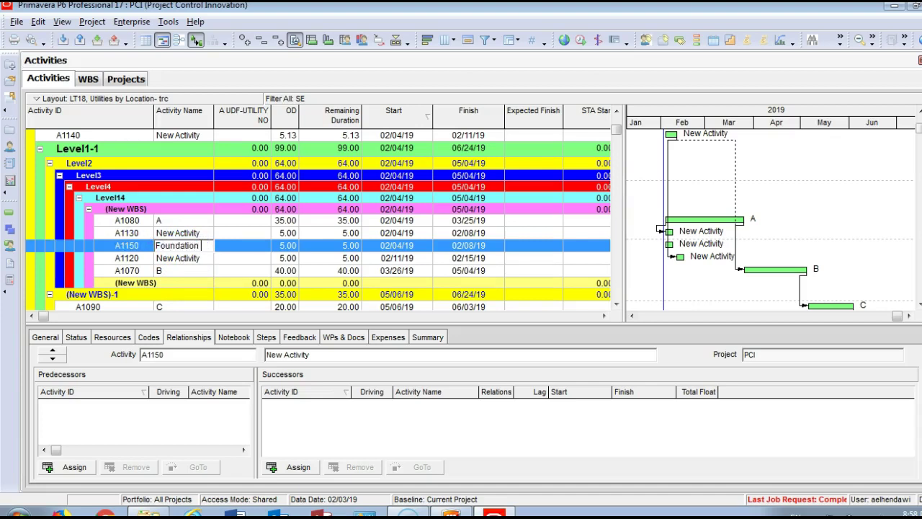
Step: Link activity A1130 to Foundation (A1150) as its successor directly from the activity table
click(177, 235)
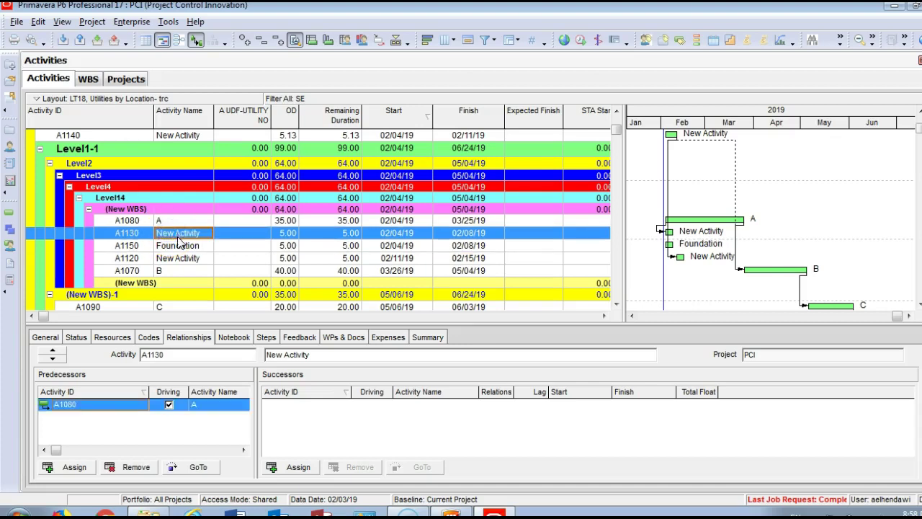
ctrl+click(180, 245)
right_click(180, 238)
click(242, 358)
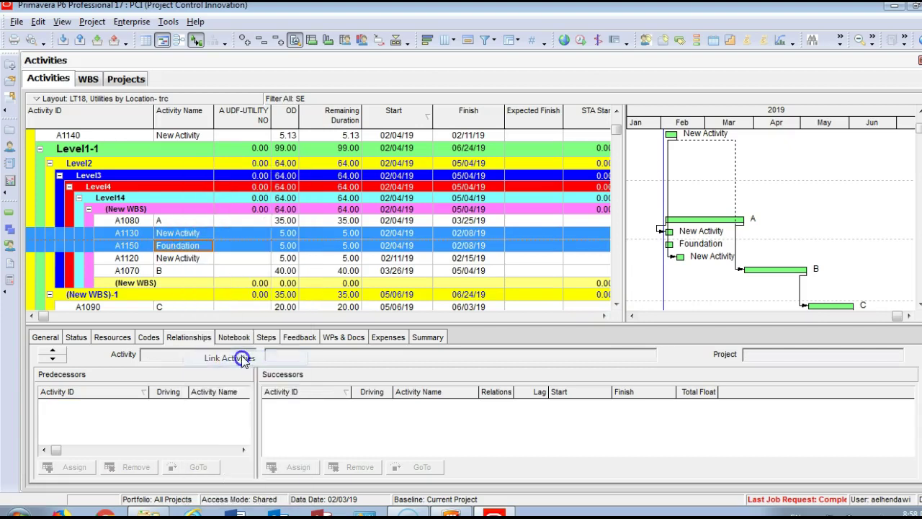
click(191, 233)
click(192, 246)
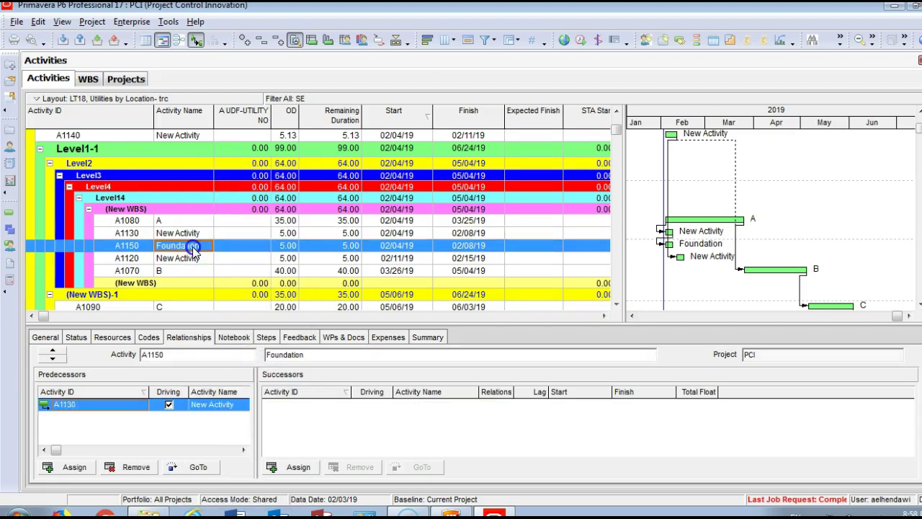
Step: Set Foundation's original duration to 20 days and reschedule the project
click(286, 246)
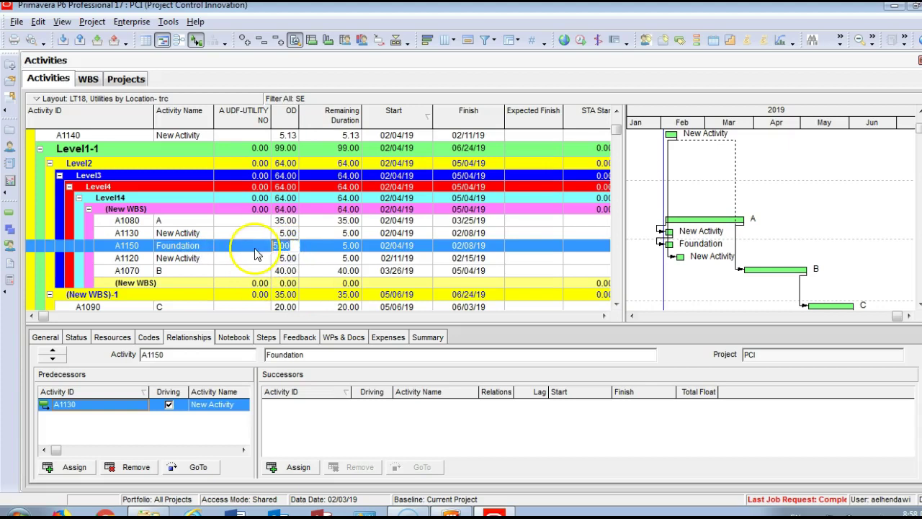
key(Return)
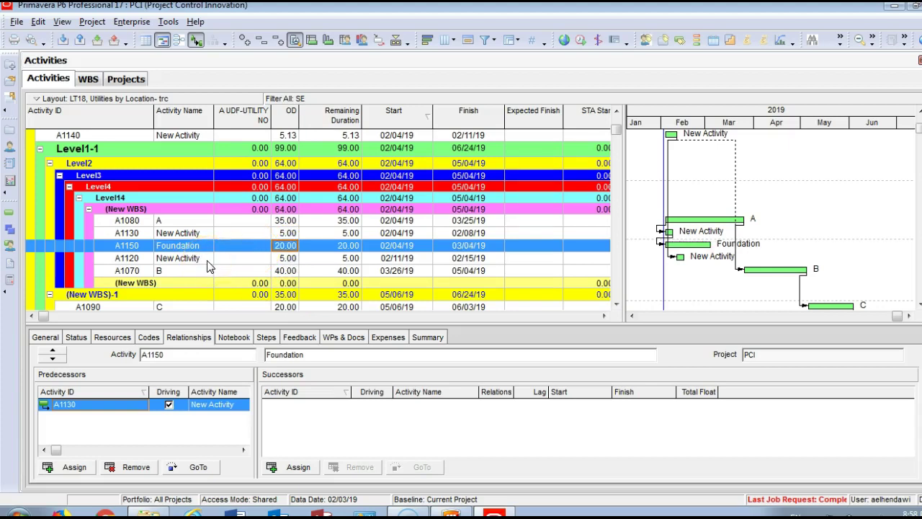
key(F9)
key(Return)
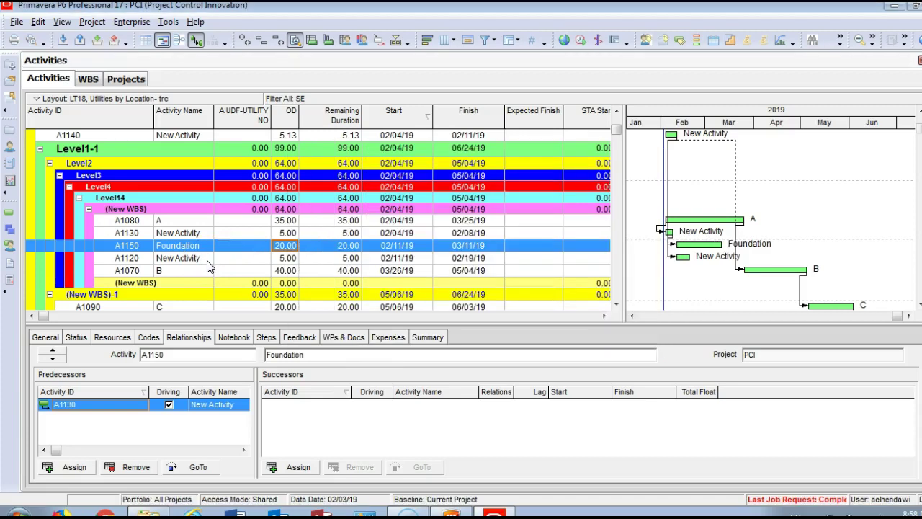
Step: Stretch the Gantt timescale and slightly widen the Activity Name column
drag(762, 126, 814, 136)
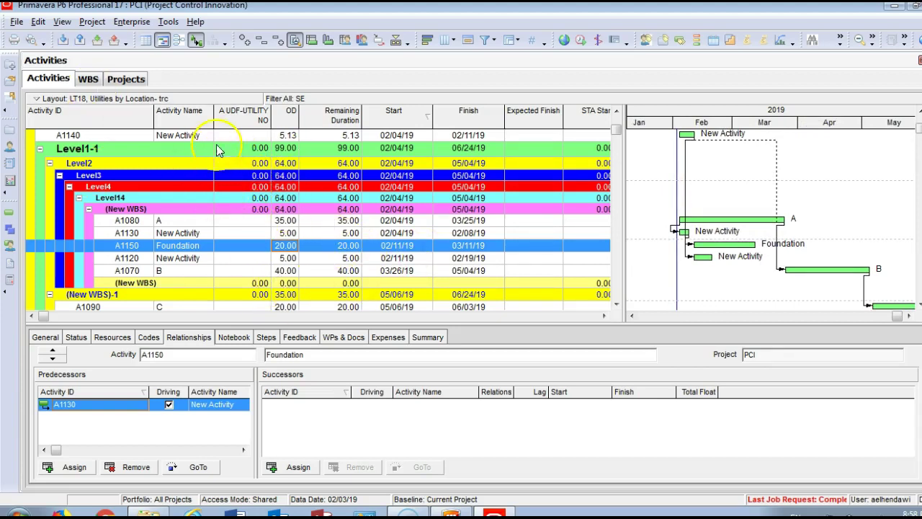
drag(214, 117, 221, 120)
Step: Display activity A1130's general details in an enlarged details layout, pointing out its ID and name
click(192, 234)
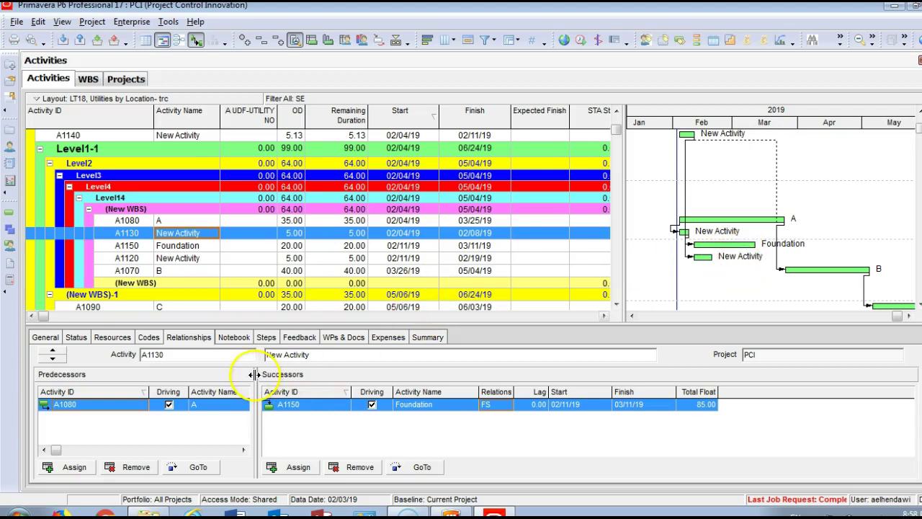
click(44, 338)
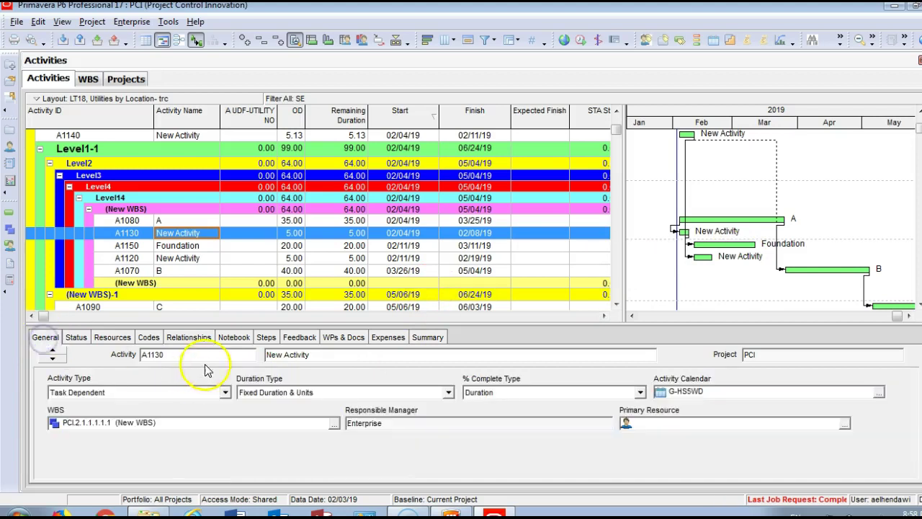
drag(219, 326, 230, 289)
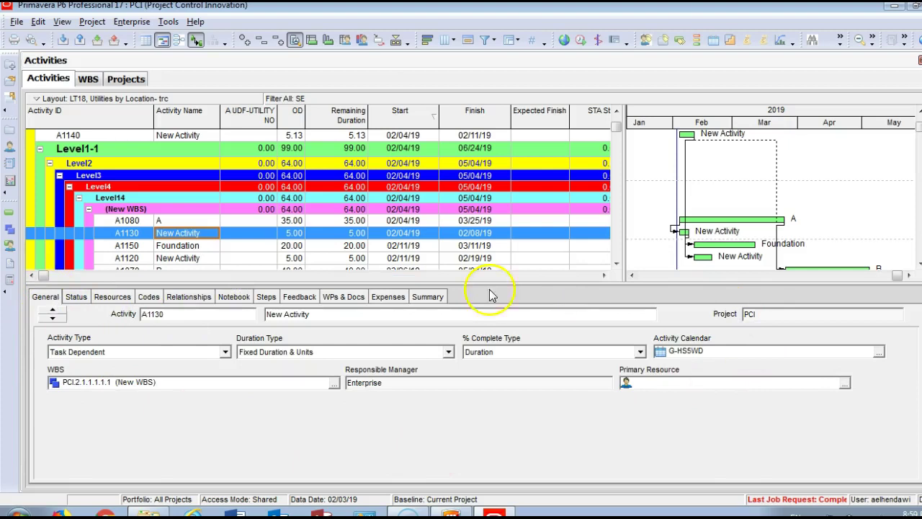
click(193, 314)
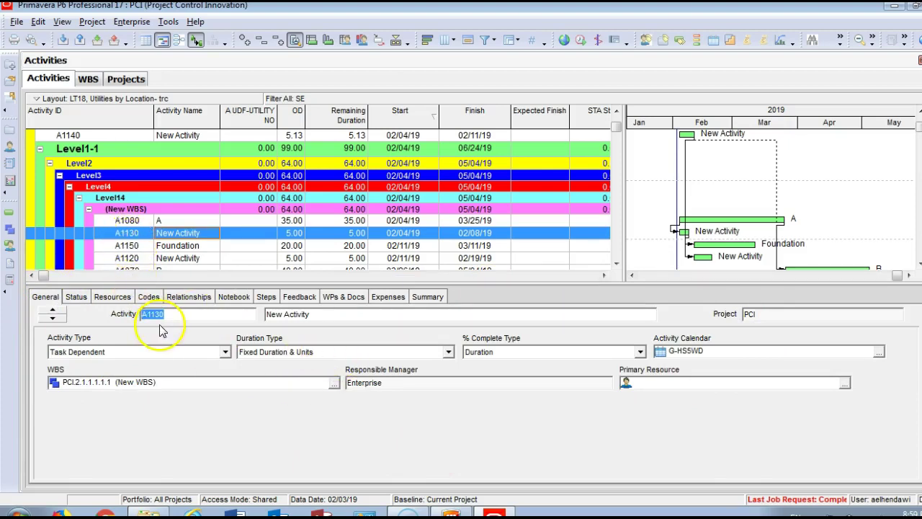
drag(325, 317, 261, 309)
Step: Rename activity A1130 as Form
click(186, 235)
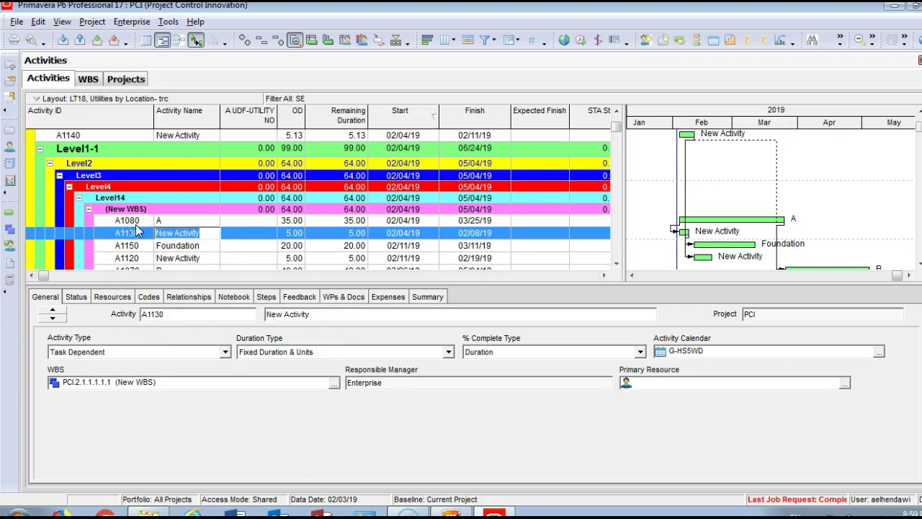
text(Form)
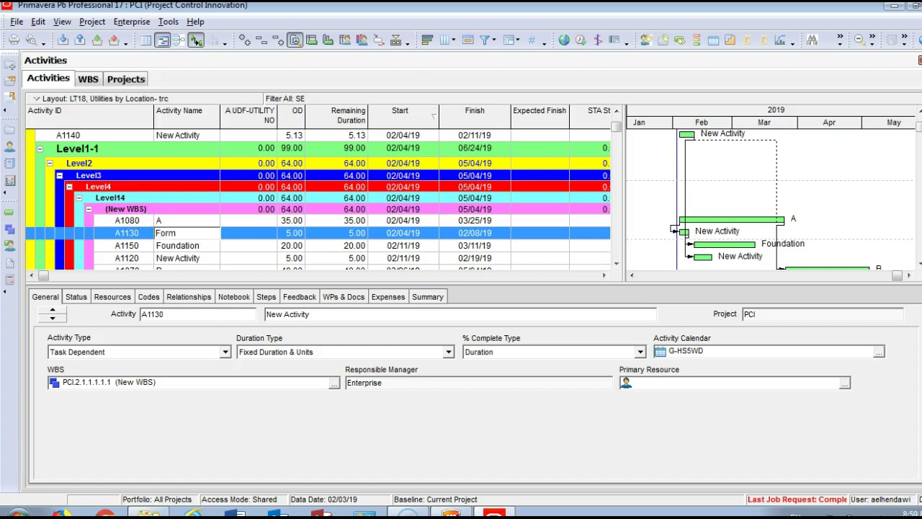
key(Return)
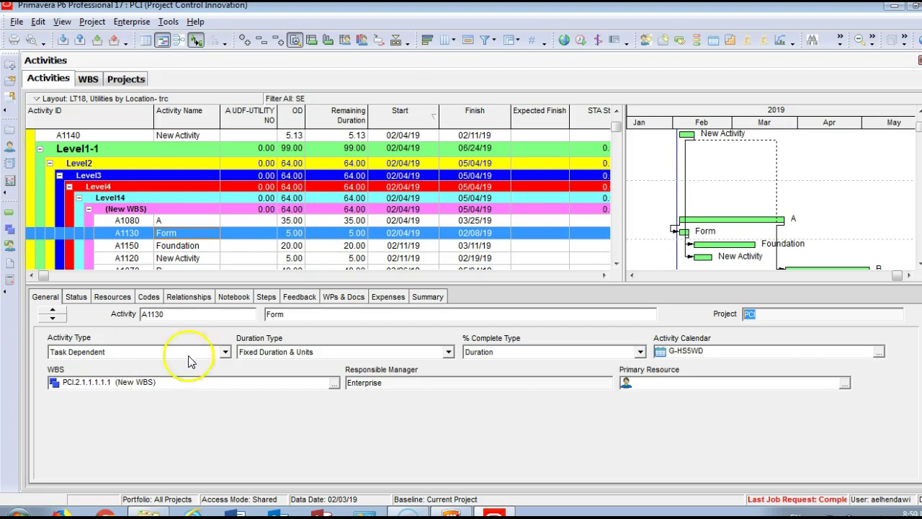
Step: Review the available Duration Type and % Complete Type options for the Form activity without changing them
click(326, 353)
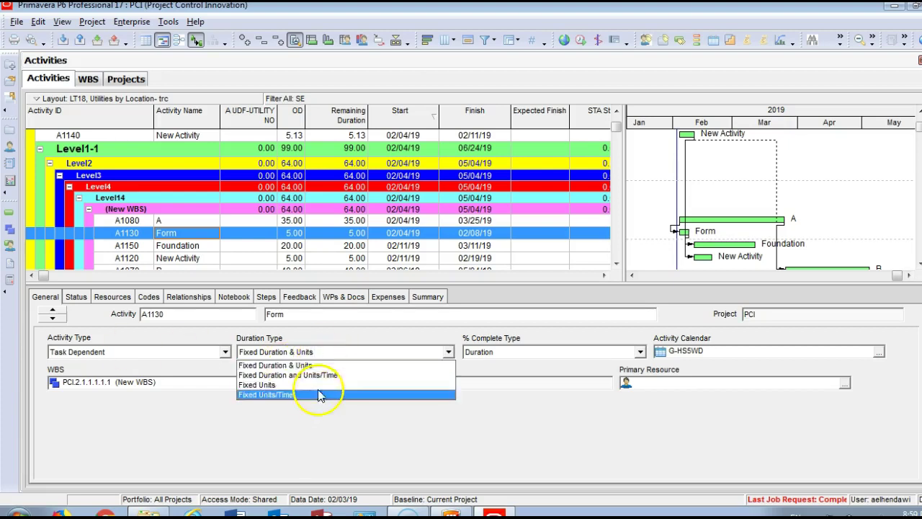
click(345, 330)
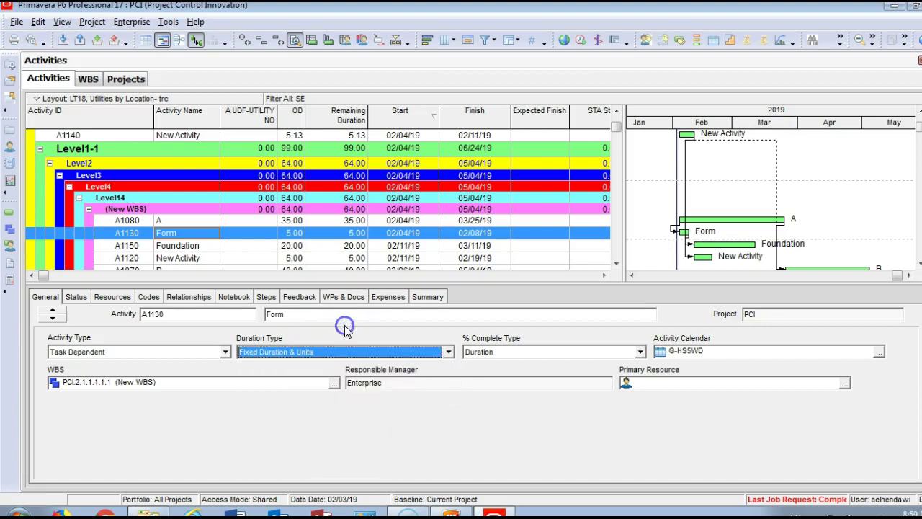
click(273, 360)
click(535, 354)
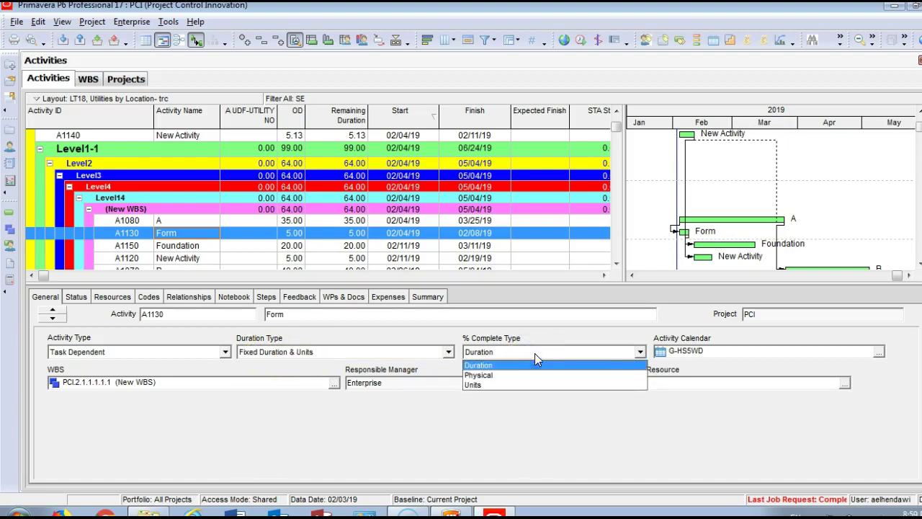
click(535, 353)
click(535, 353)
click(534, 353)
click(534, 353)
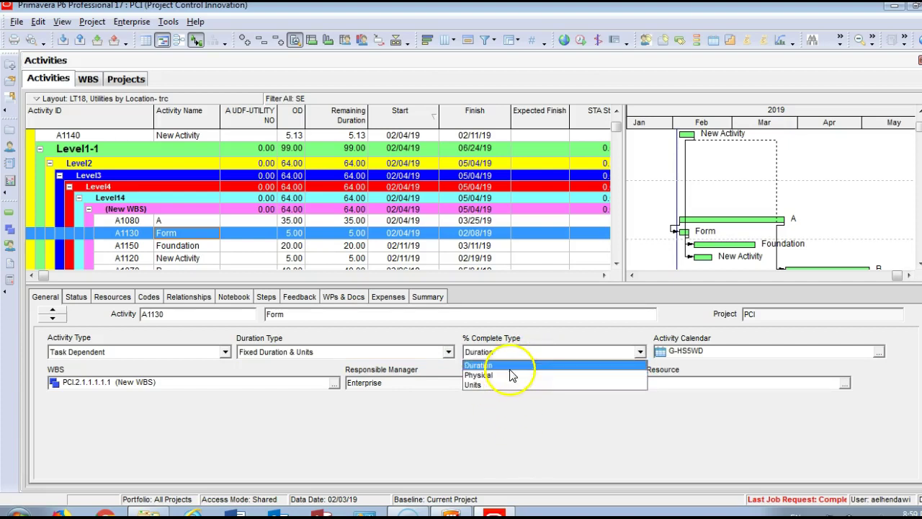
click(528, 324)
Step: Set the Form activity's % Complete Type to Physical
click(512, 354)
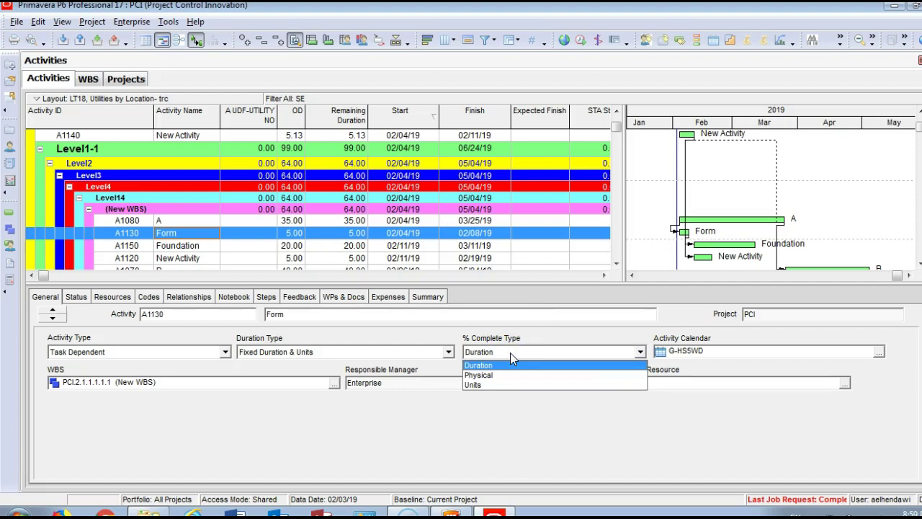
click(497, 364)
click(538, 375)
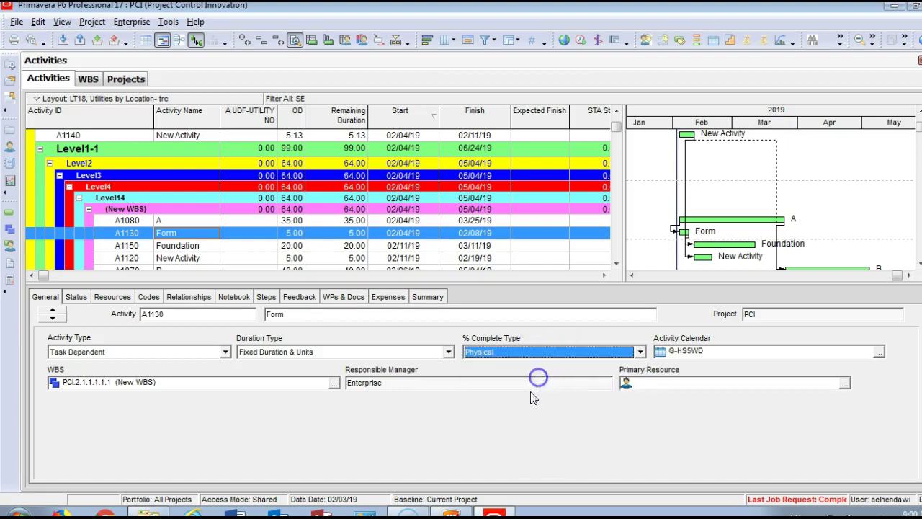
click(575, 352)
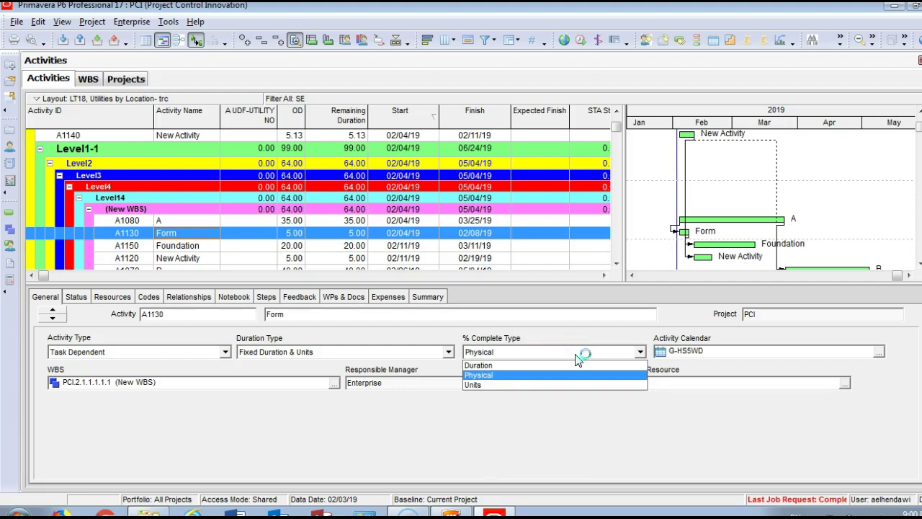
click(512, 448)
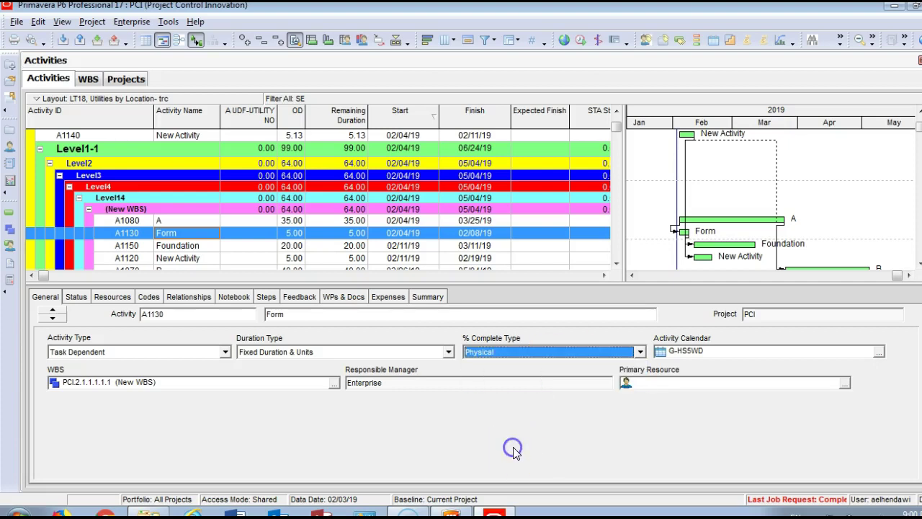
Step: Check the project calendars available to the Form activity, along with its WBS assignment and responsible manager
click(880, 352)
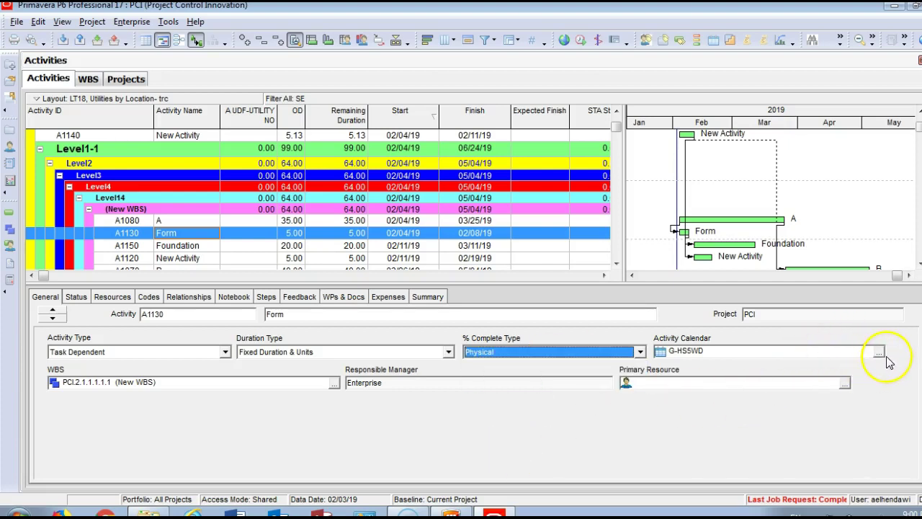
click(865, 313)
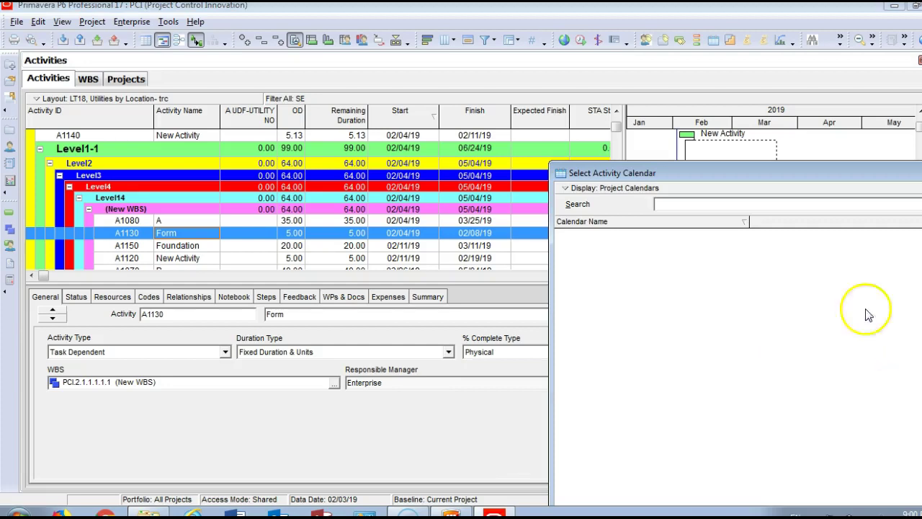
key(Escape)
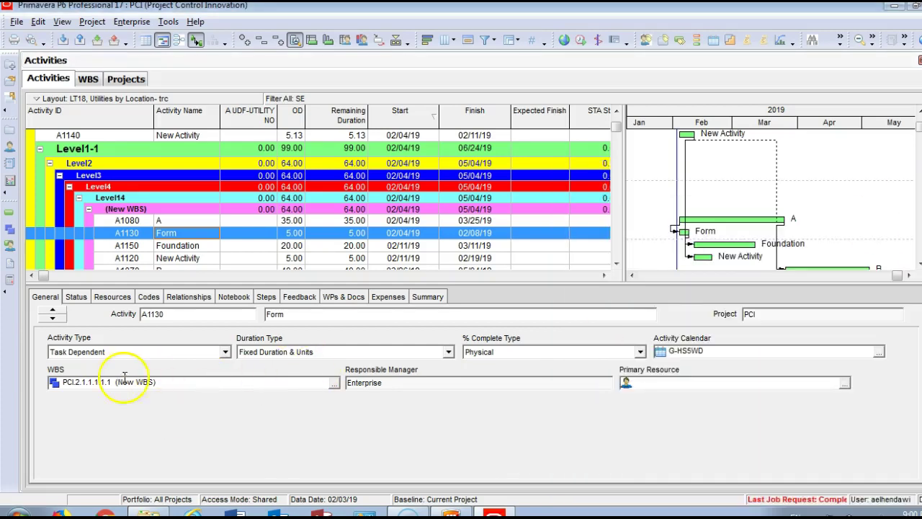
drag(175, 382, 58, 381)
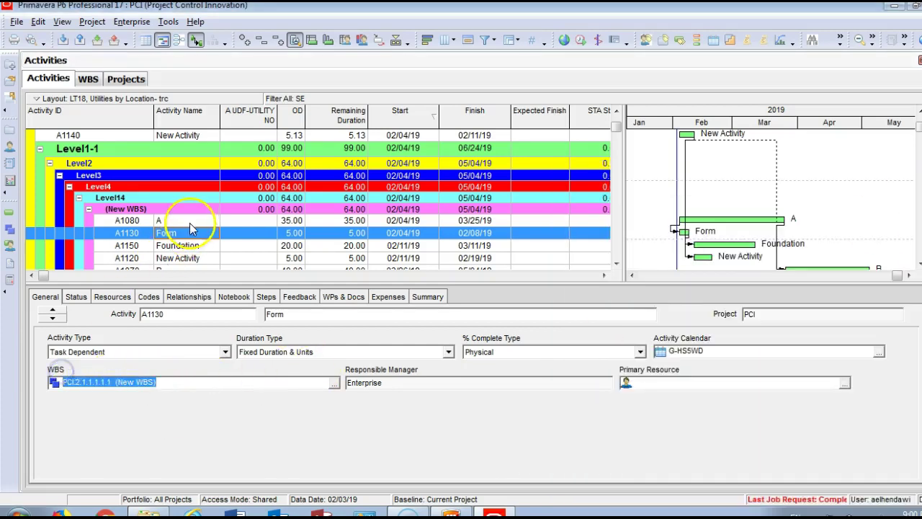
right_click(167, 387)
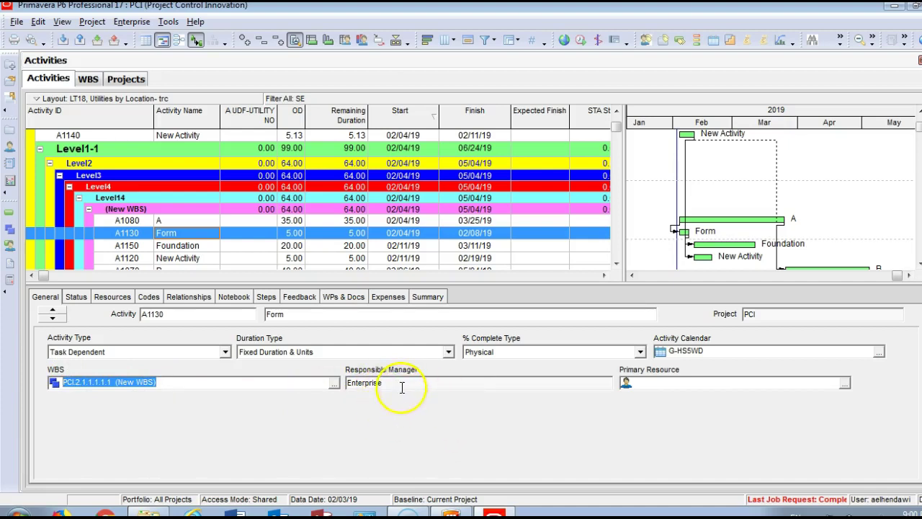
click(339, 387)
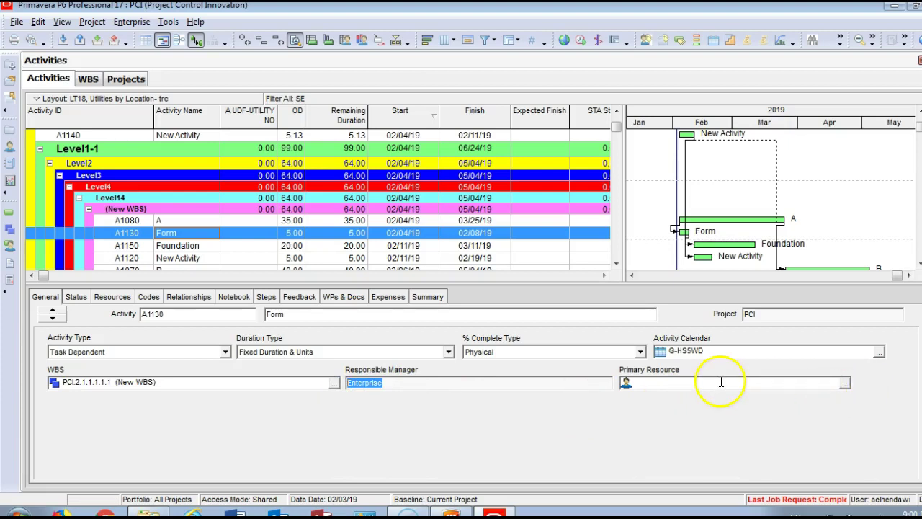
Step: Open the Form activity's status details and examine its name and project fields
click(77, 299)
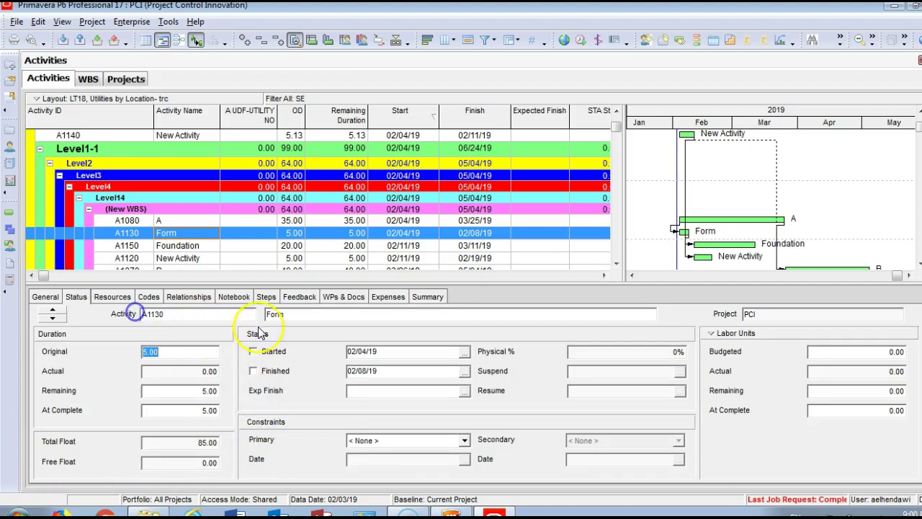
drag(288, 314, 253, 309)
drag(767, 314, 715, 315)
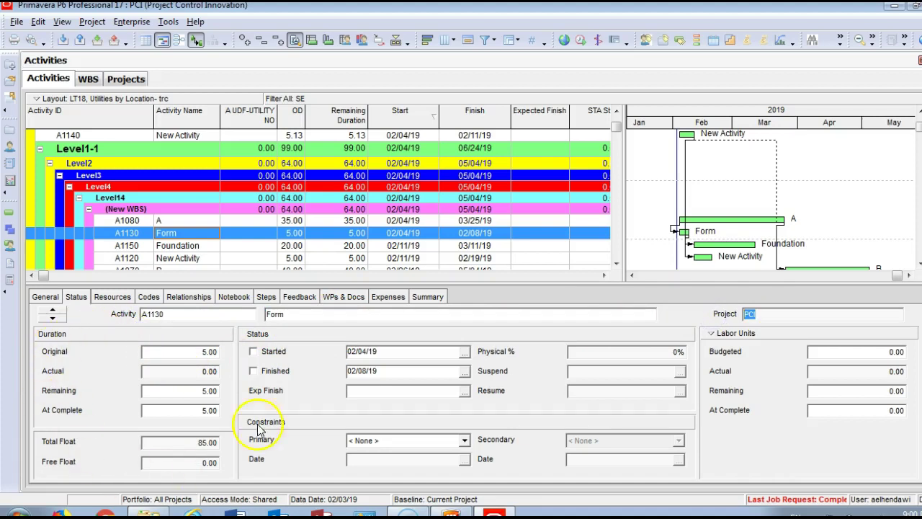
Step: Examine the Form activity's original, actual and at-completion durations in its status details
click(189, 353)
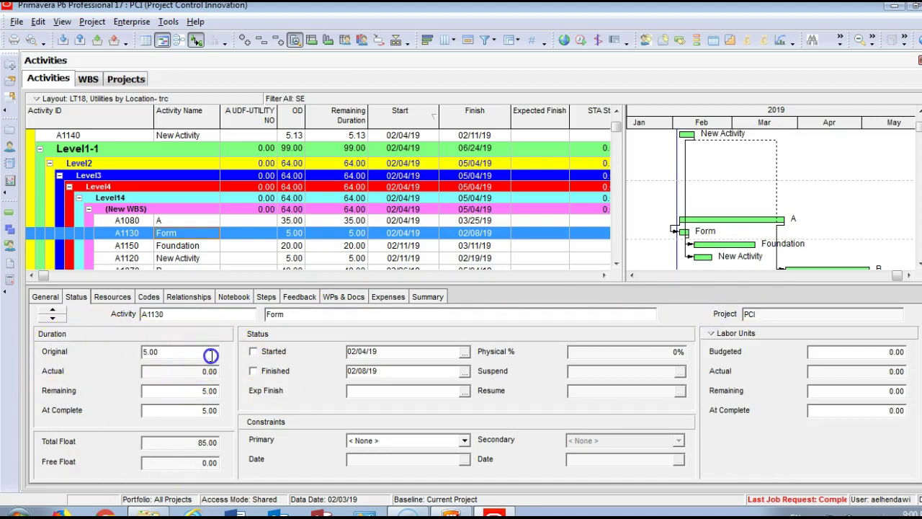
click(204, 372)
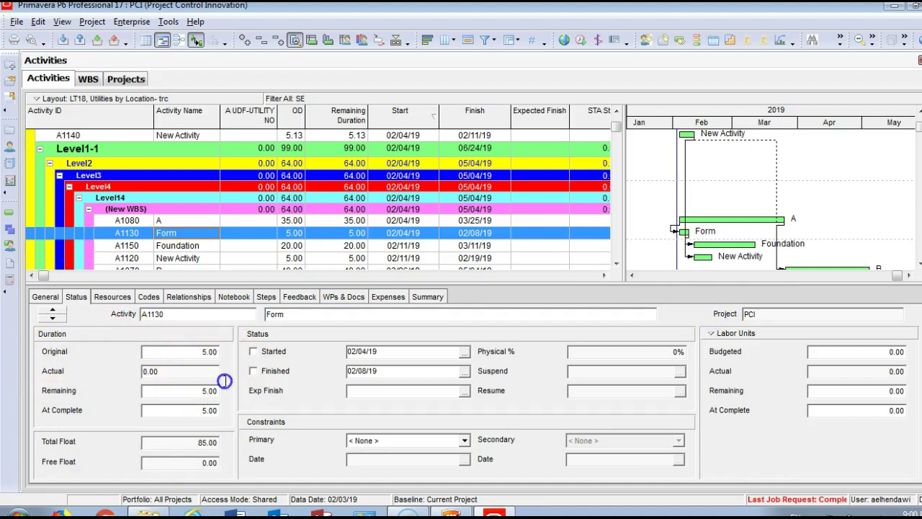
drag(180, 372, 124, 361)
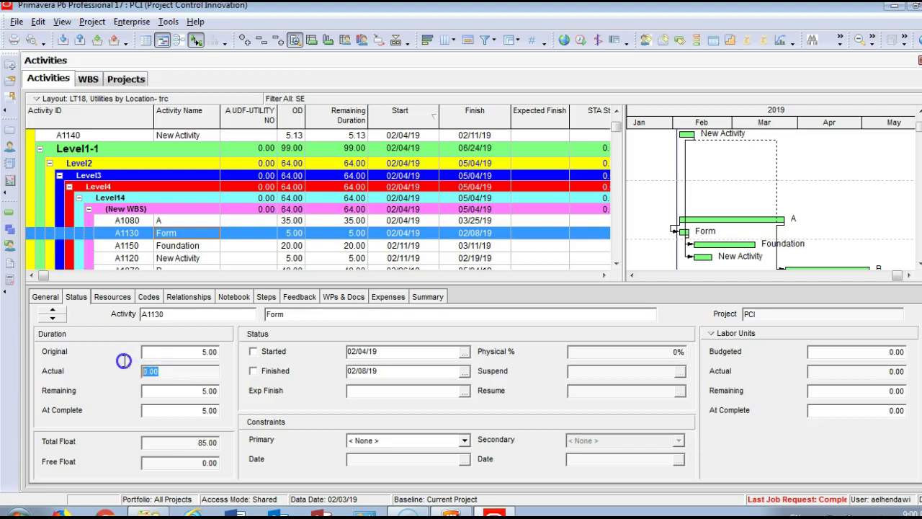
click(209, 414)
drag(212, 412, 136, 408)
Step: Examine the Form activity's total float and free float values
click(186, 442)
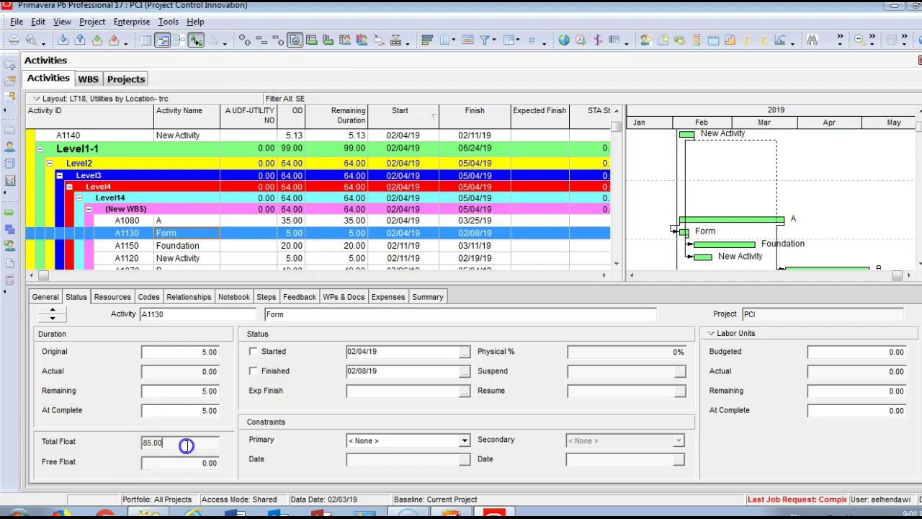
drag(186, 443, 123, 432)
click(175, 462)
click(190, 442)
drag(191, 442, 133, 432)
click(183, 443)
click(136, 460)
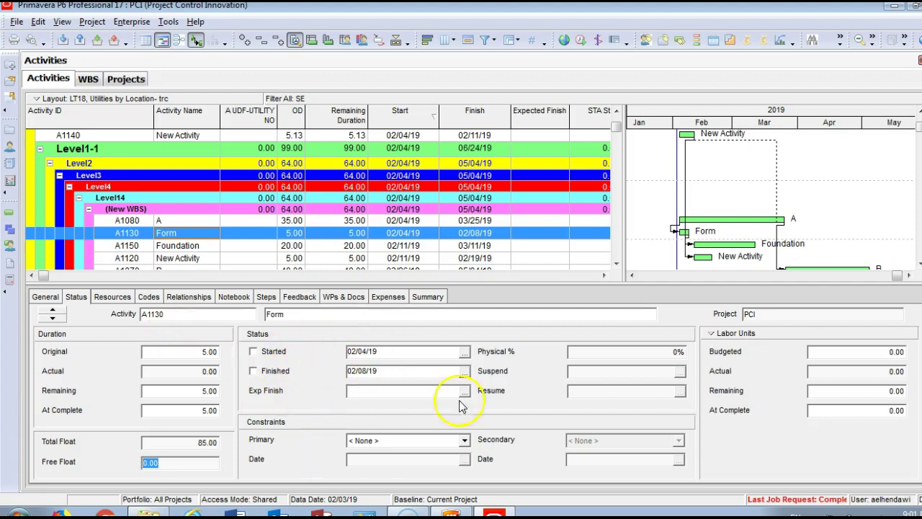
Step: Check the Form activity's primary constraint choices, physical percent complete, suspend and resume dates, and labor units
click(464, 440)
click(465, 441)
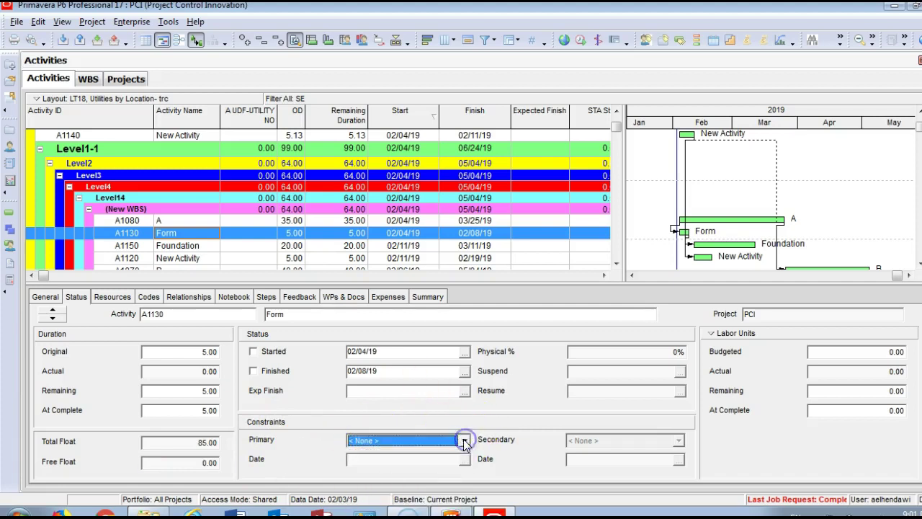
click(582, 351)
click(582, 371)
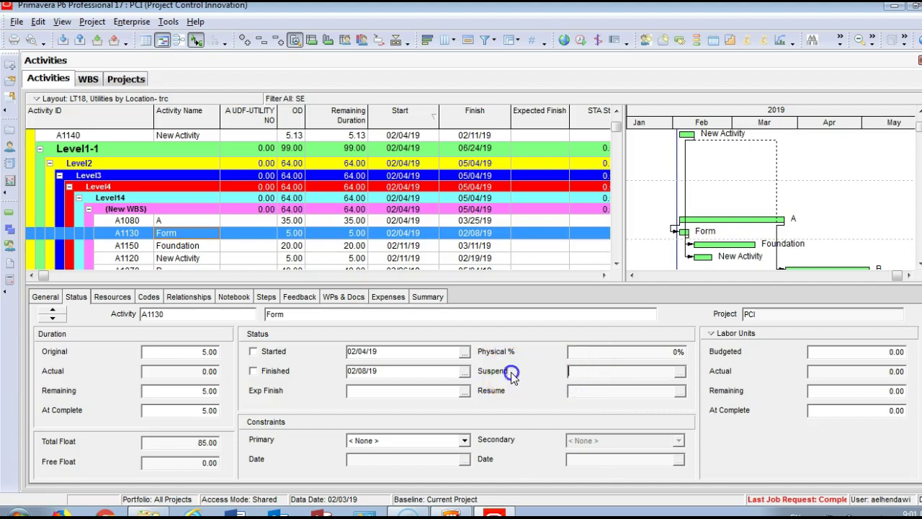
click(590, 384)
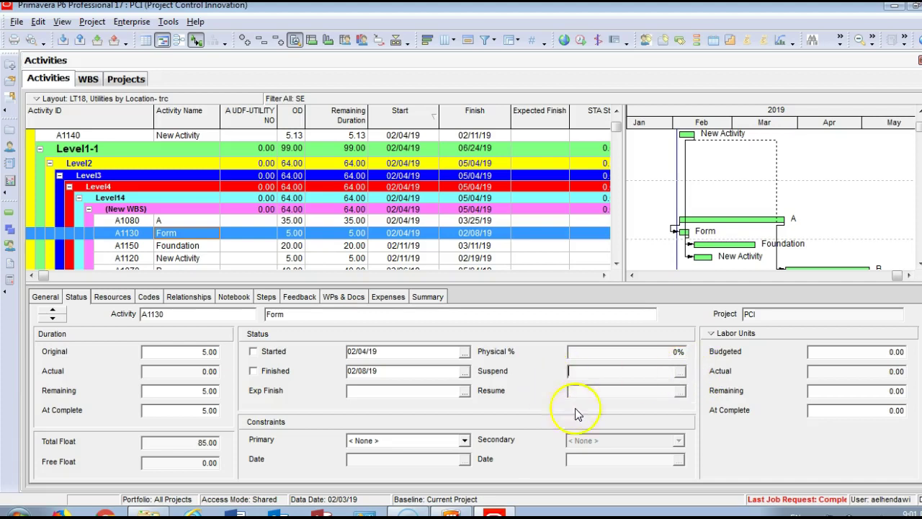
click(756, 375)
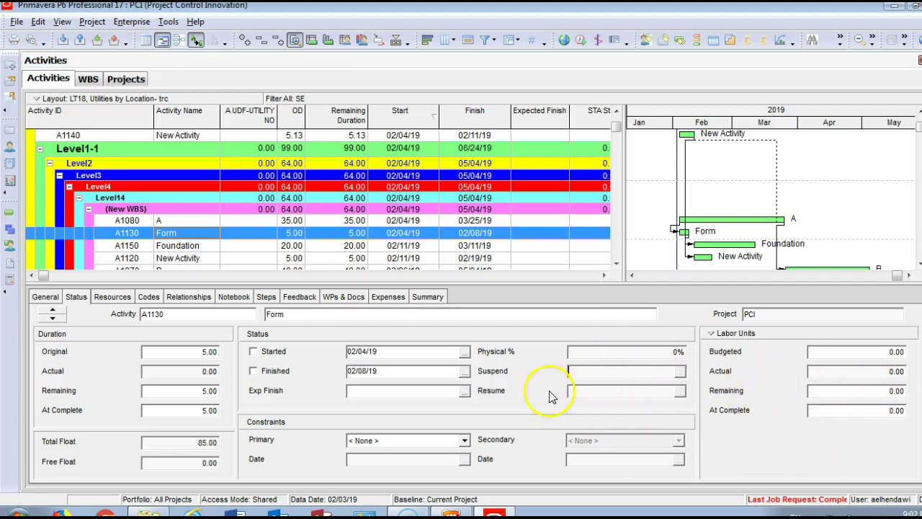
Step: Review the Form activity's assigned resources, activity codes, predecessors and successors, and notebook topics
click(119, 296)
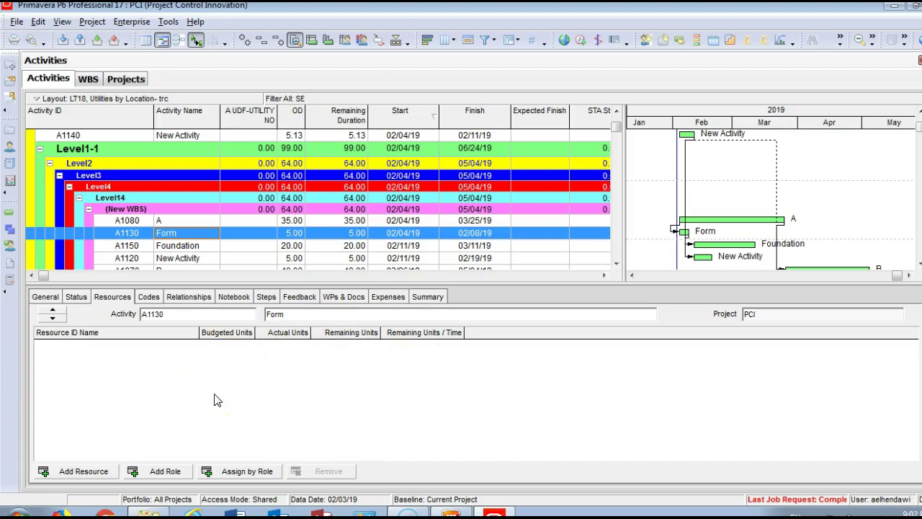
click(149, 297)
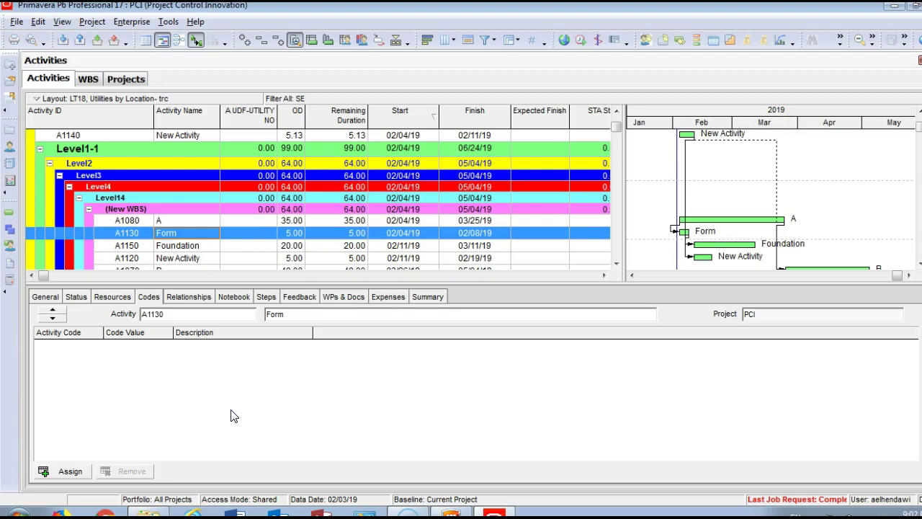
click(189, 296)
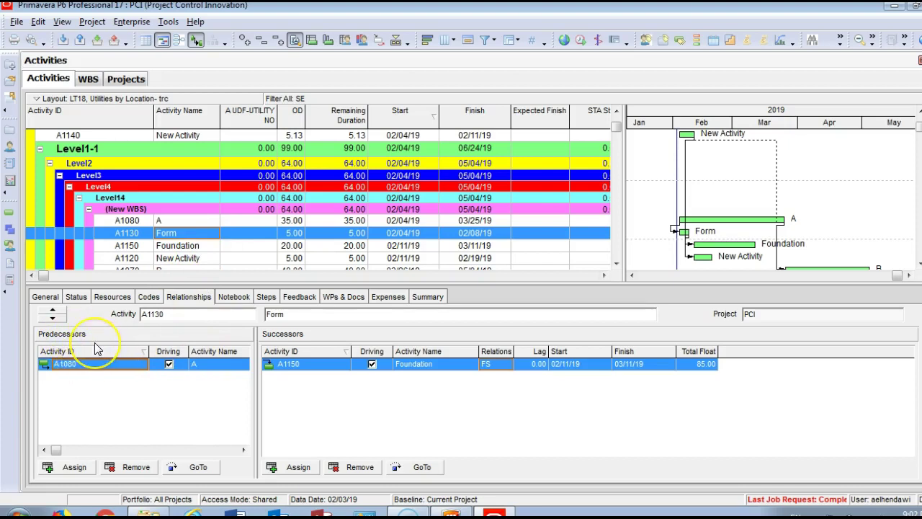
click(297, 392)
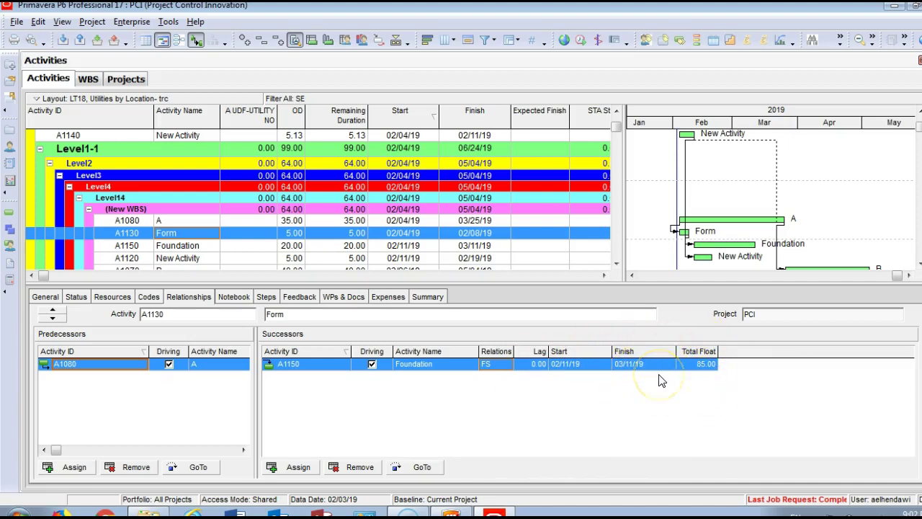
click(238, 298)
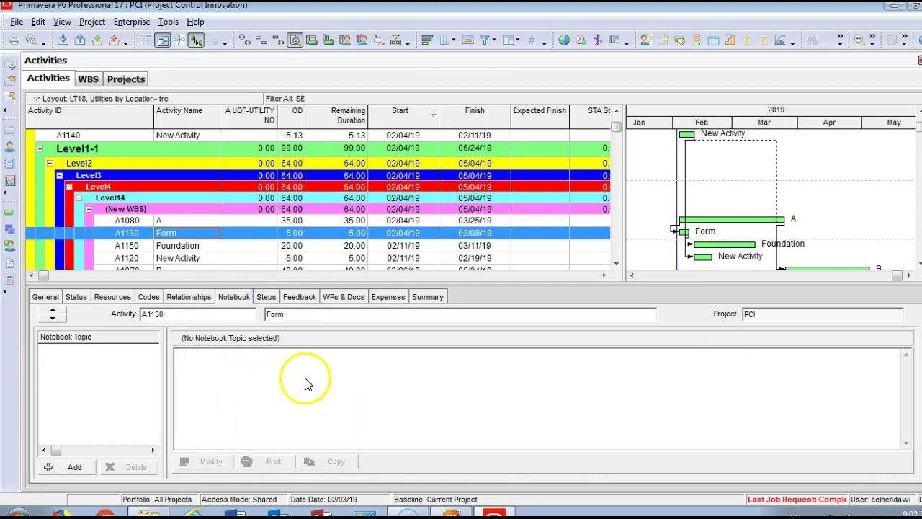